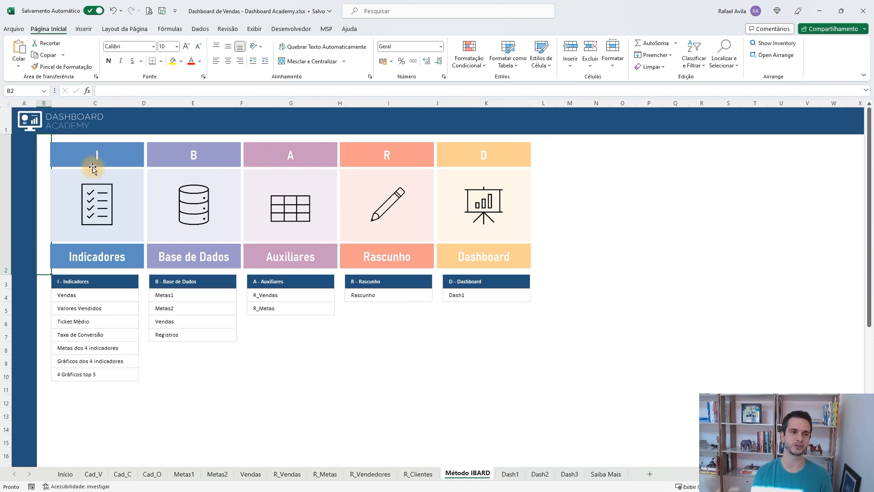
# Review the five method headings on the Método IBARD sheet, from I - Indicadores through D - Dashboard.
pyautogui.click(92, 282)
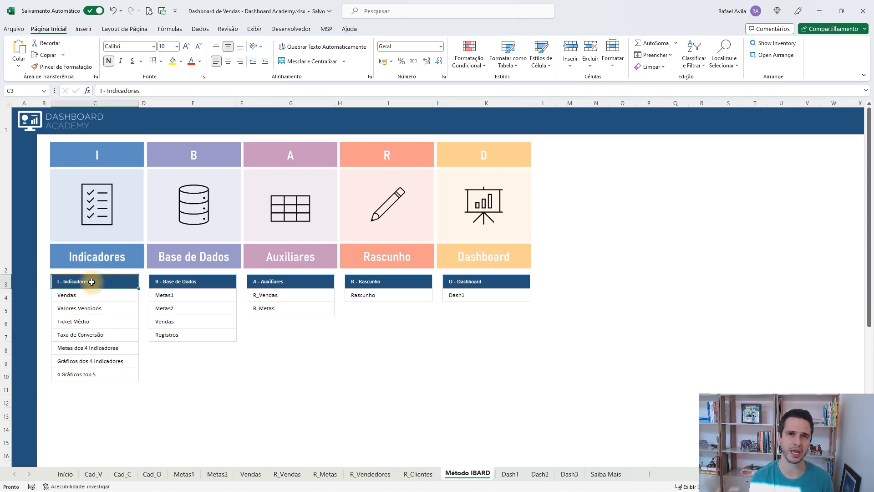
pyautogui.click(209, 284)
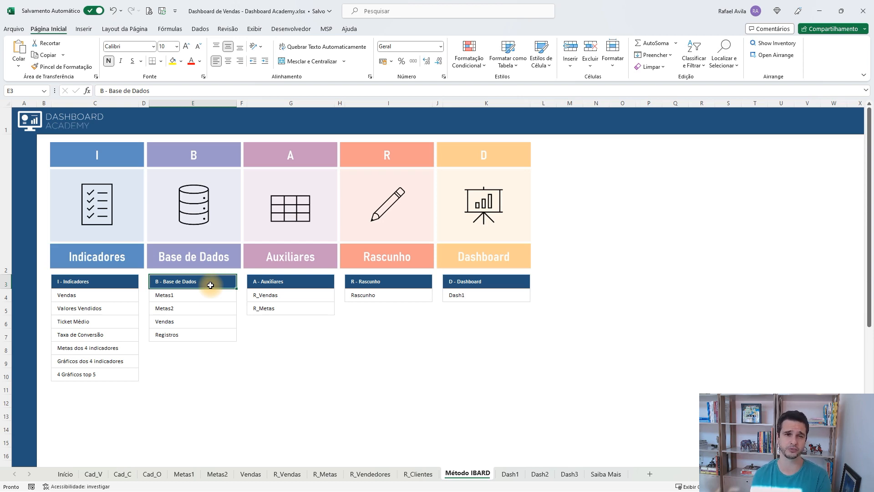
pyautogui.click(318, 283)
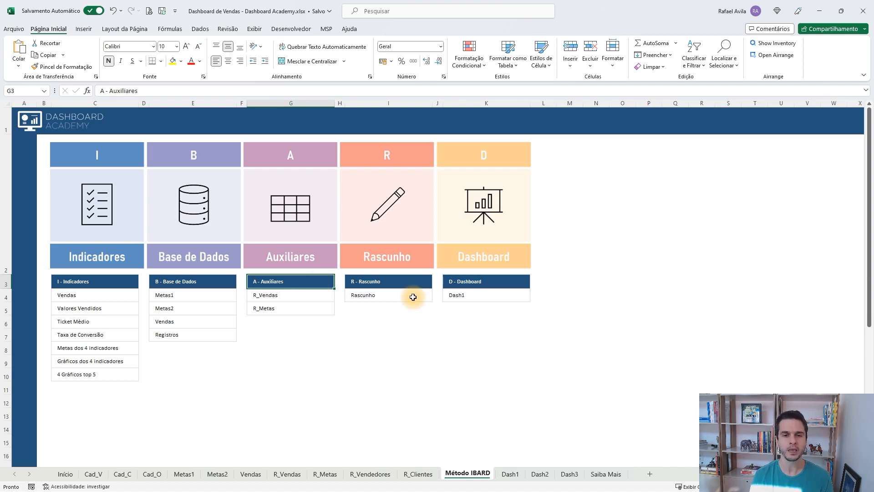
pyautogui.click(405, 281)
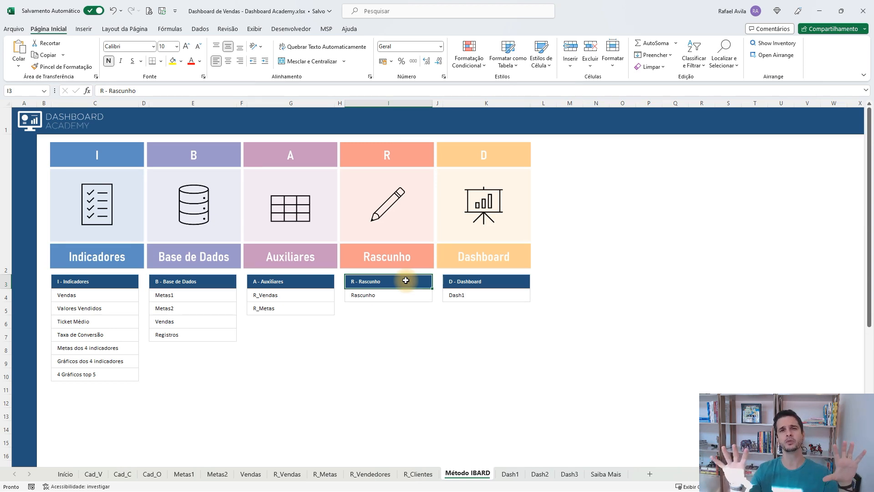
pyautogui.click(494, 282)
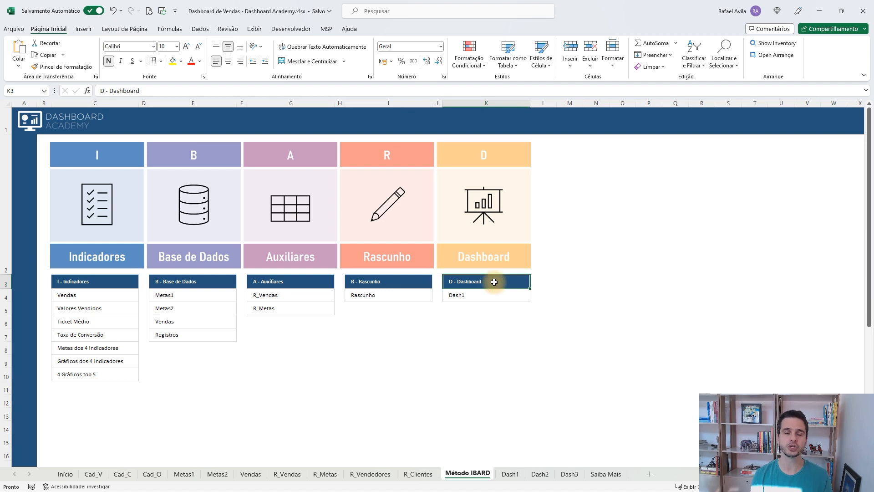
# View the general sales dashboard on the Dash1 sheet and return to the Método IBARD sheet.
pyautogui.click(510, 474)
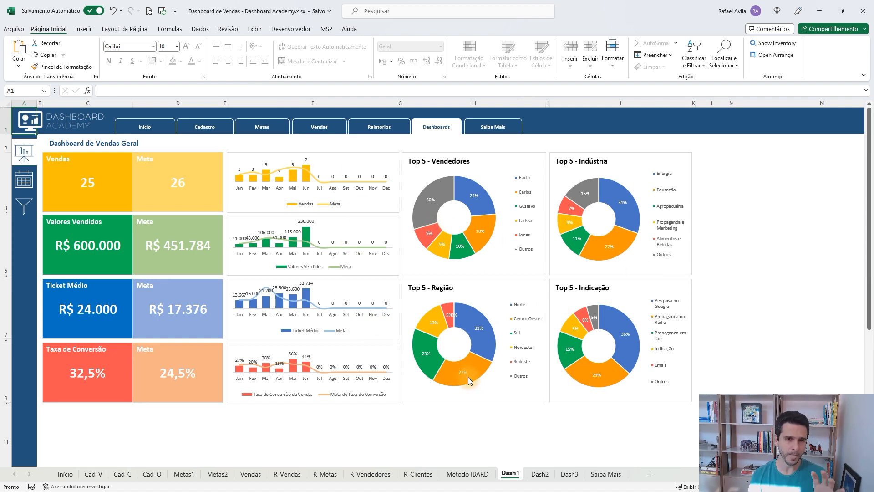
pyautogui.moveTo(424, 376)
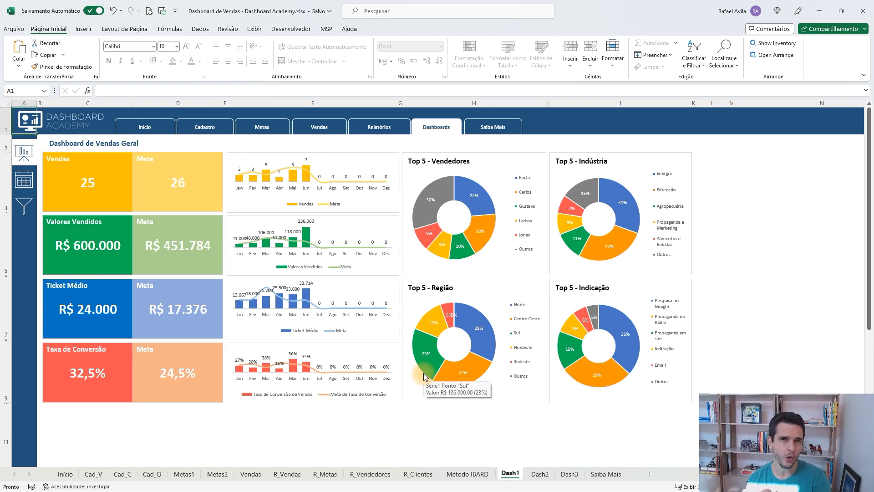
pyautogui.click(460, 475)
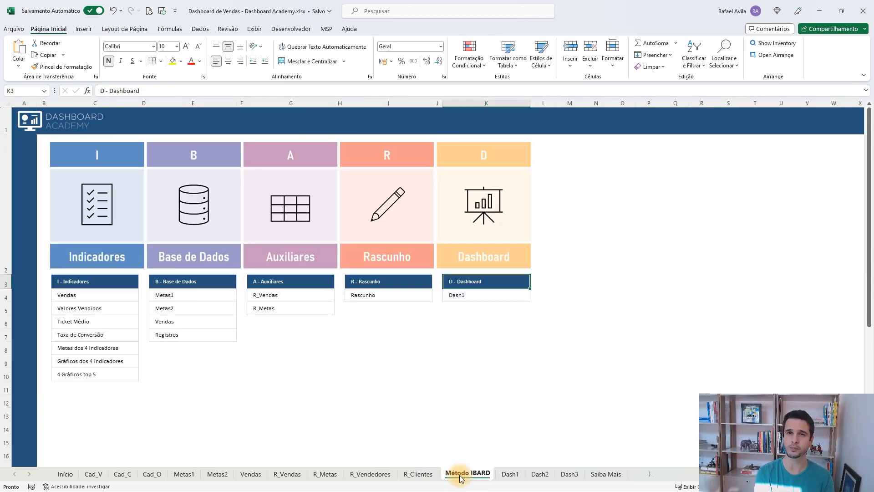
# Go through the four main indicators under I - Indicadores: Vendas, Valores Vendidos, Ticket Médio and Taxa de Conversão.
pyautogui.click(93, 282)
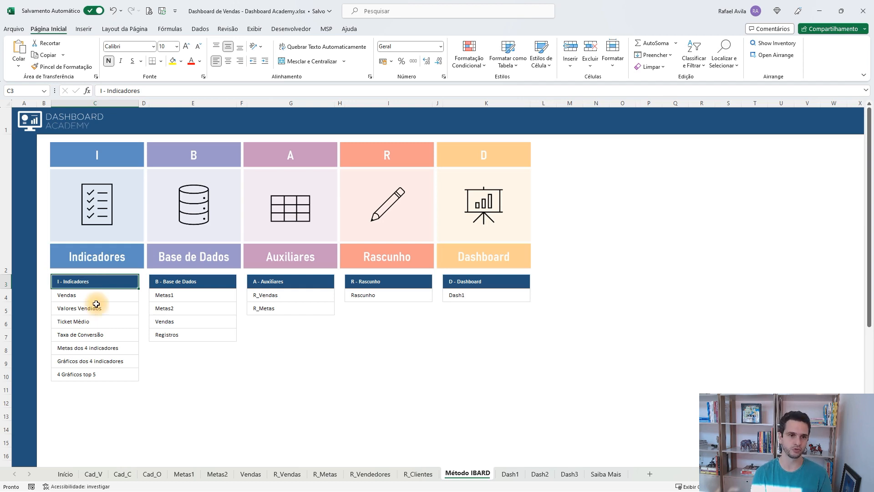
pyautogui.click(105, 296)
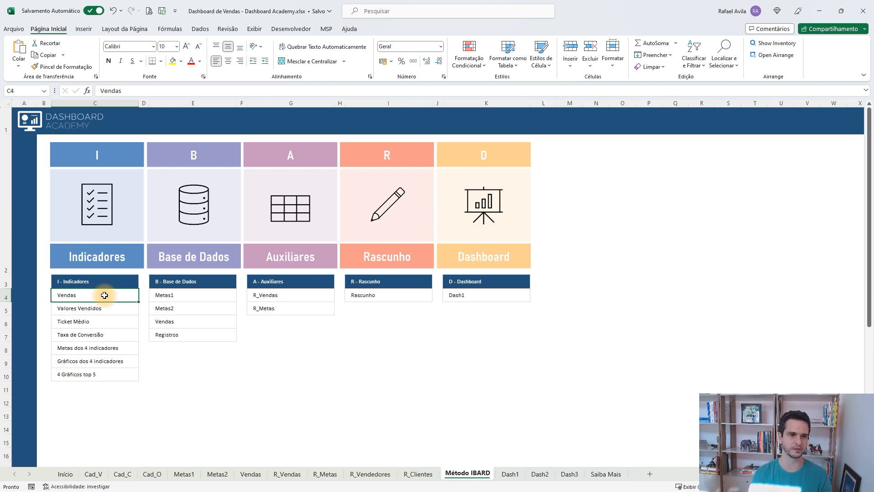
pyautogui.click(113, 310)
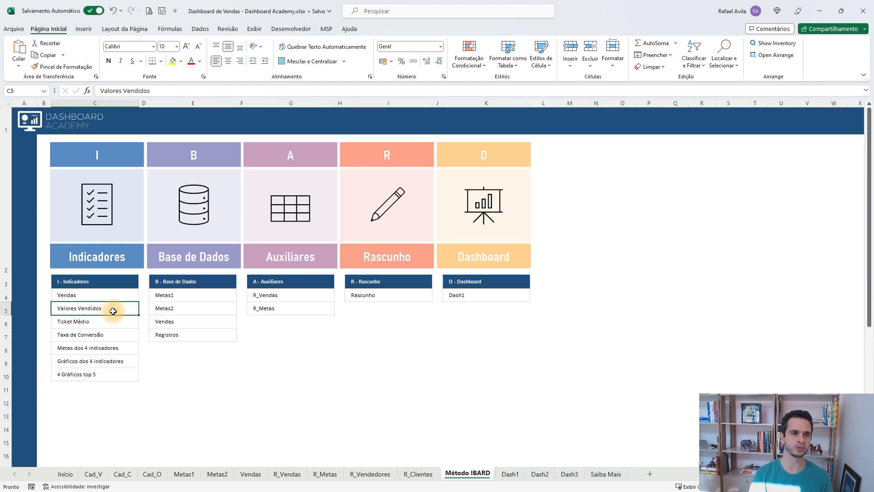
pyautogui.click(117, 321)
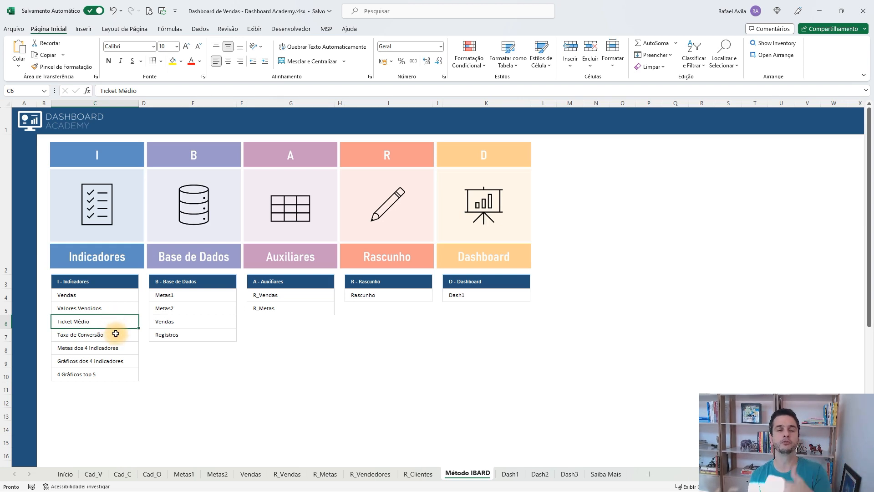
pyautogui.click(116, 334)
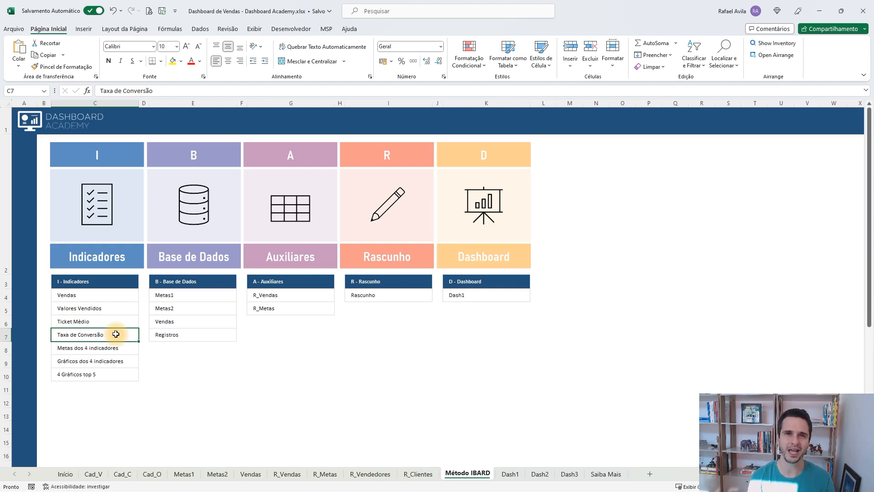
pyautogui.moveTo(76, 295); pyautogui.dragTo(99, 336)
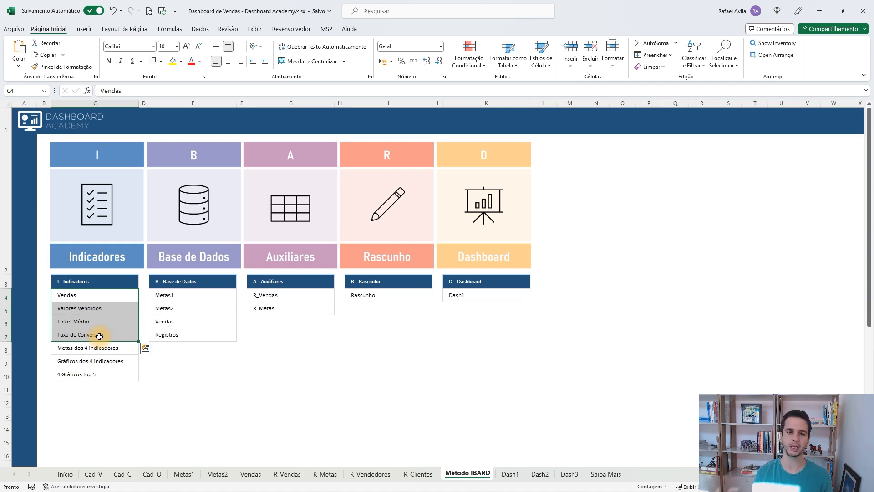
# Review the Metas dos 4 indicadores, Gráficos dos 4 indicadores and 4 Gráficos top 5 entries, comparing them with the Dash1 sheet.
pyautogui.click(112, 349)
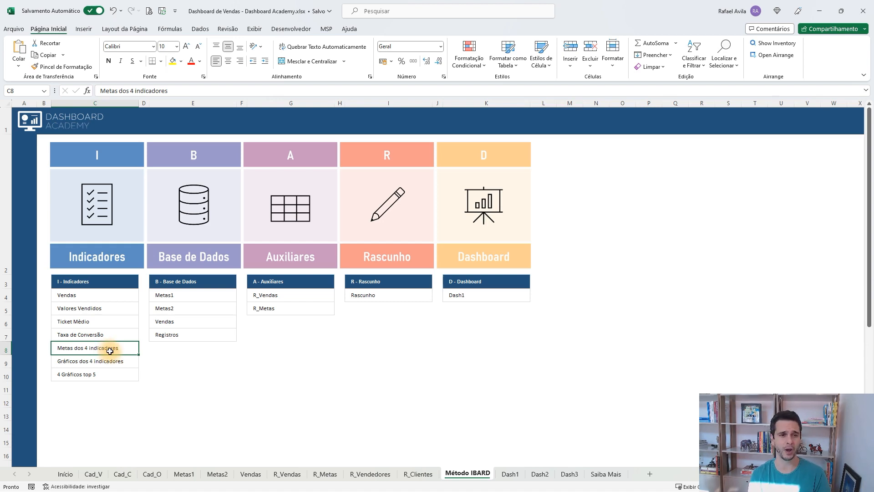
pyautogui.click(121, 361)
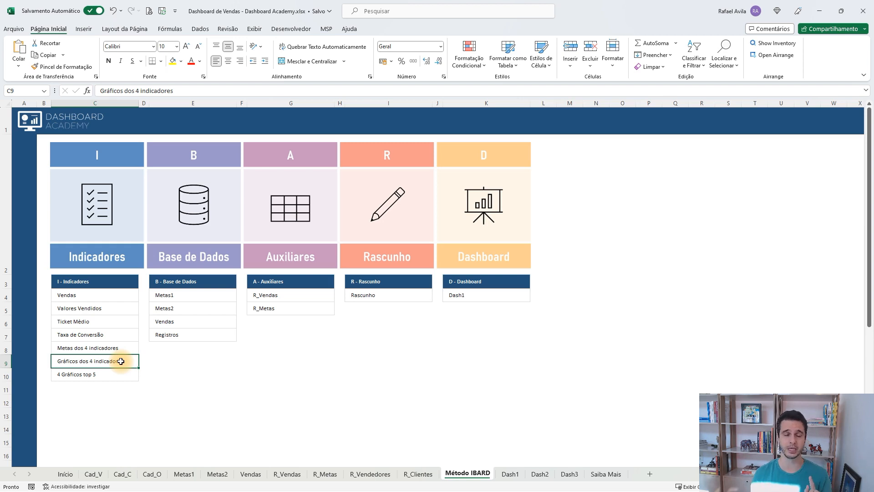
pyautogui.click(121, 374)
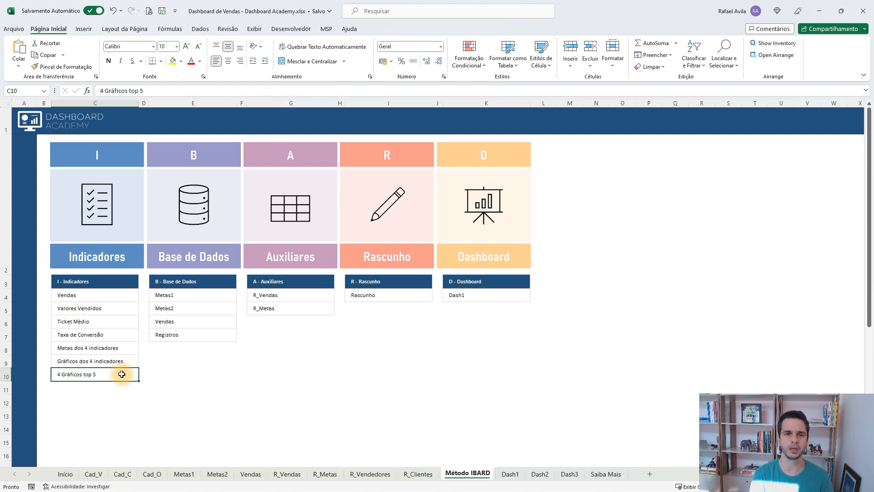
pyautogui.click(506, 473)
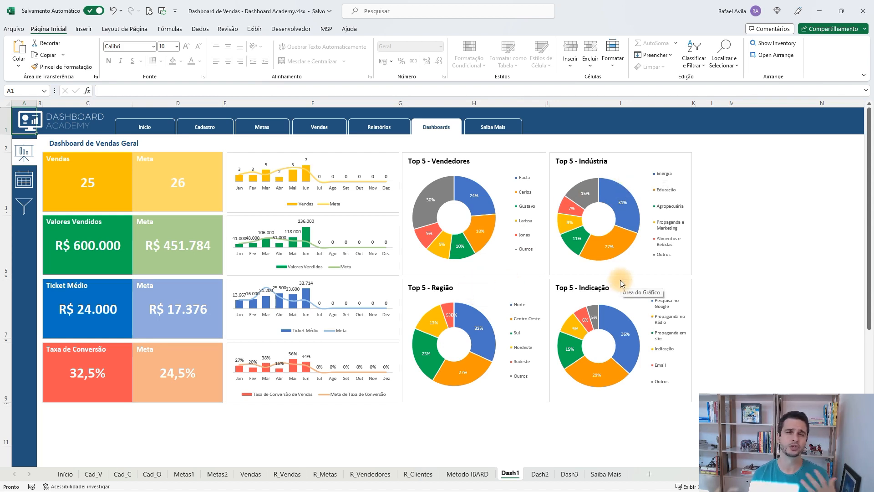
pyautogui.click(468, 473)
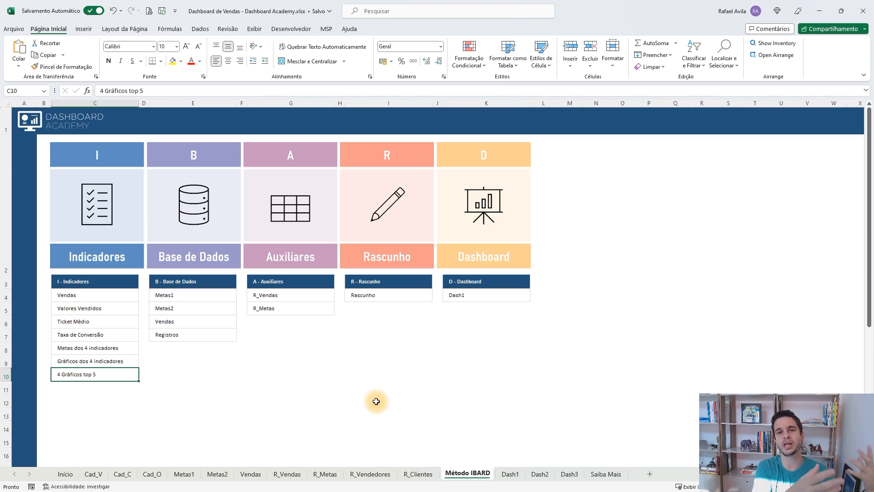
# Review the Metas1 and Registros entries under Base de Dados and examine the registration sheets Cad_V, Cad_C and Cad_O.
pyautogui.click(215, 292)
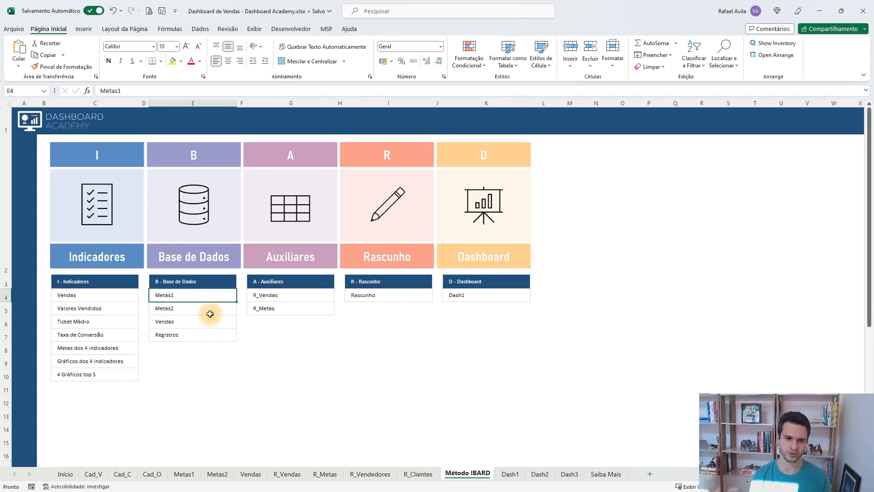
pyautogui.click(193, 337)
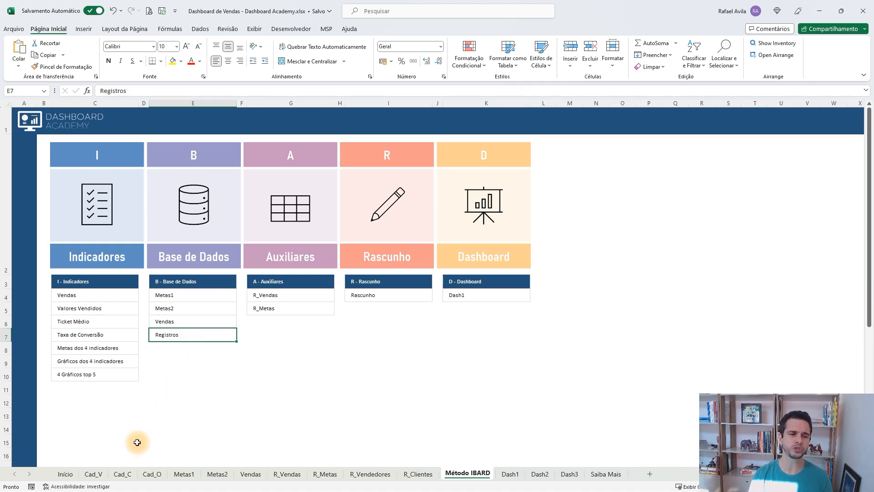
pyautogui.click(95, 475)
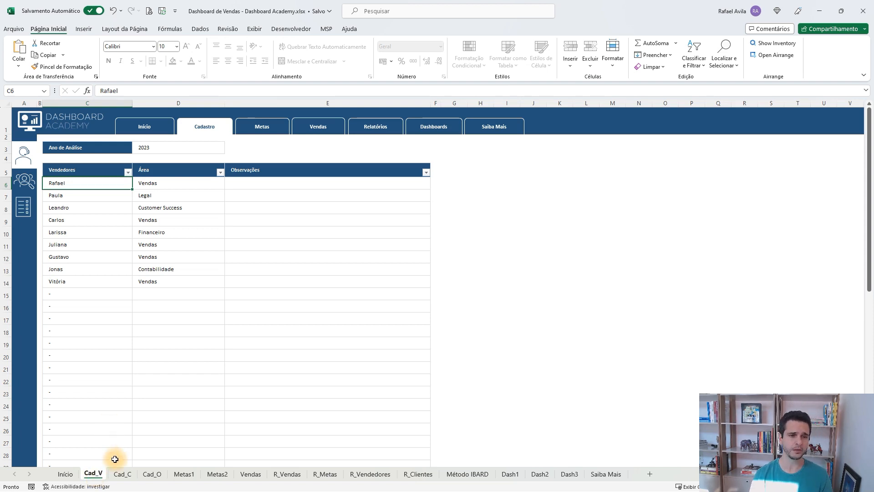
pyautogui.click(126, 474)
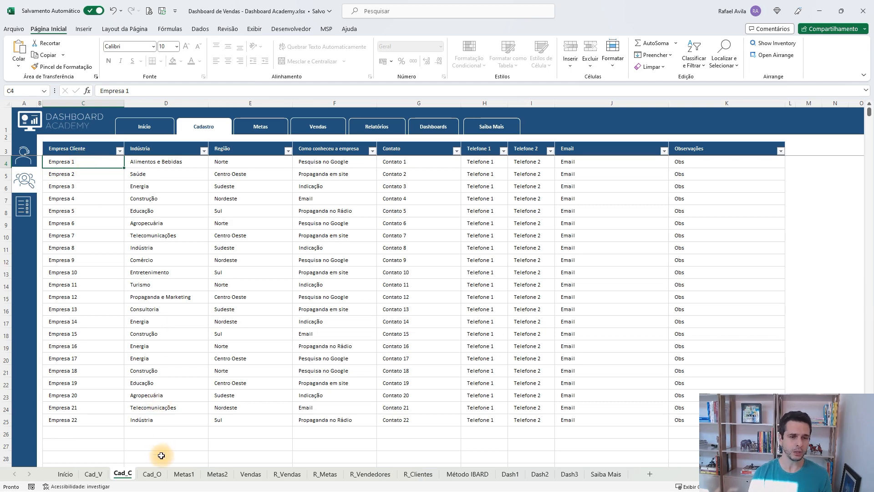
pyautogui.click(158, 477)
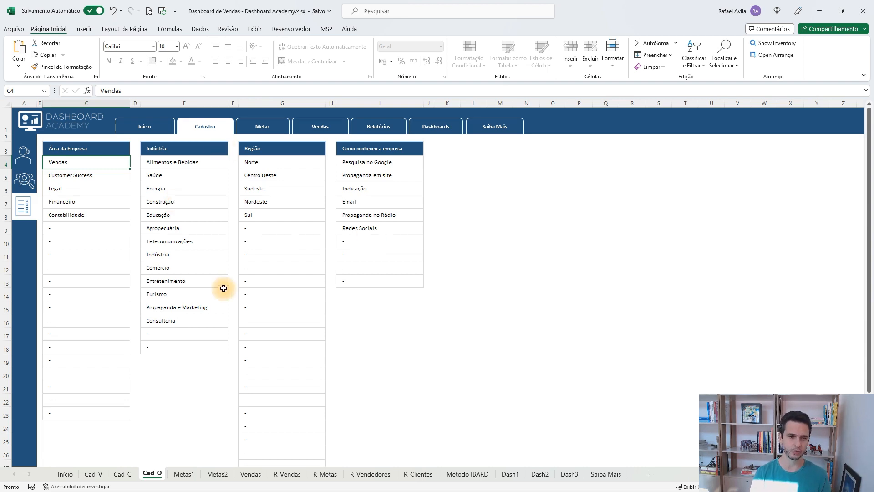
pyautogui.click(489, 478)
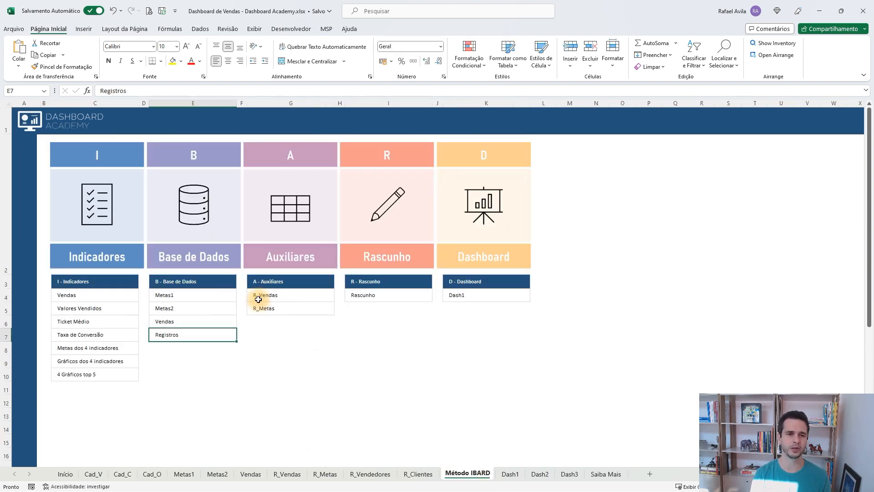
# Relate the Vendas database entry to the listed indicators and examine the monthly target tables on the Metas1 and Metas2 sheets.
pyautogui.click(209, 323)
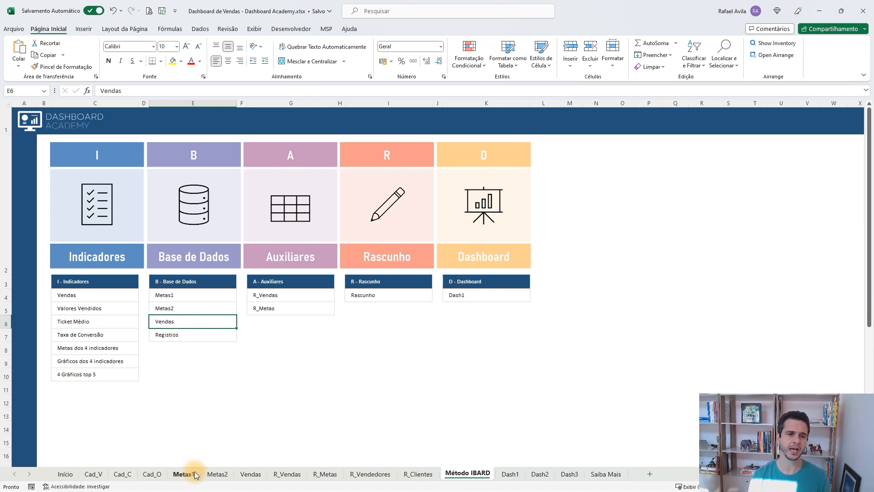
pyautogui.click(121, 352)
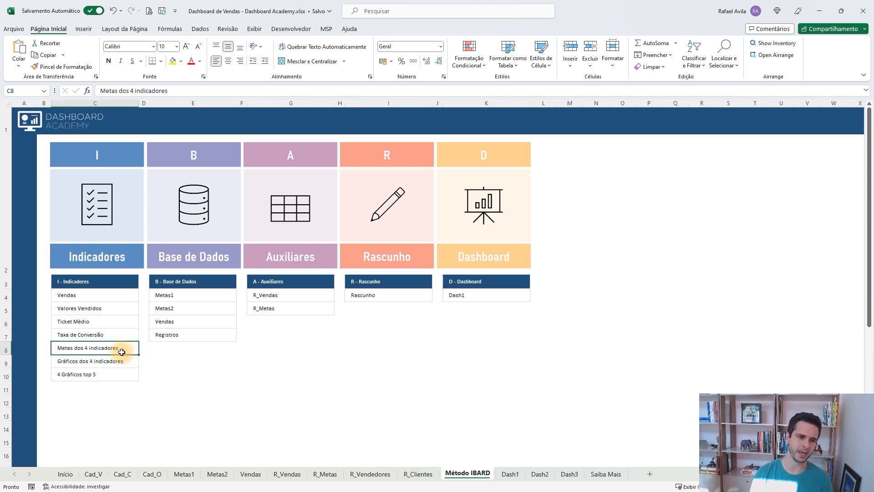
pyautogui.click(117, 321)
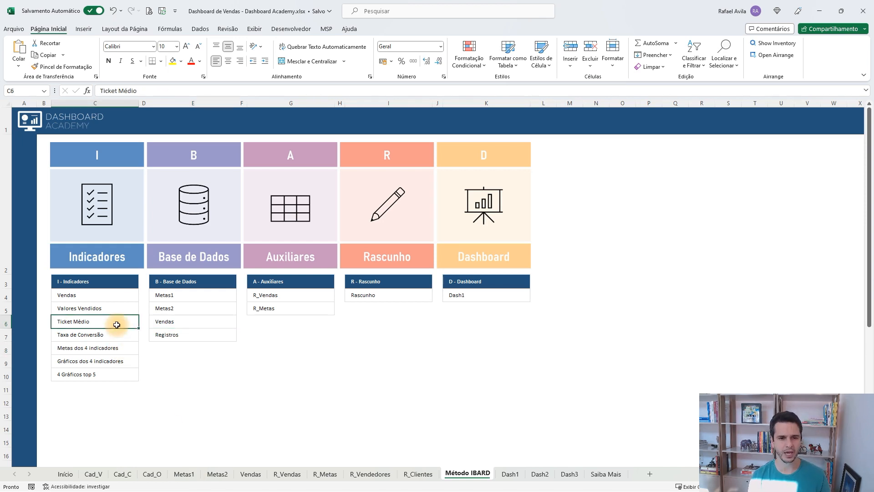
pyautogui.click(184, 474)
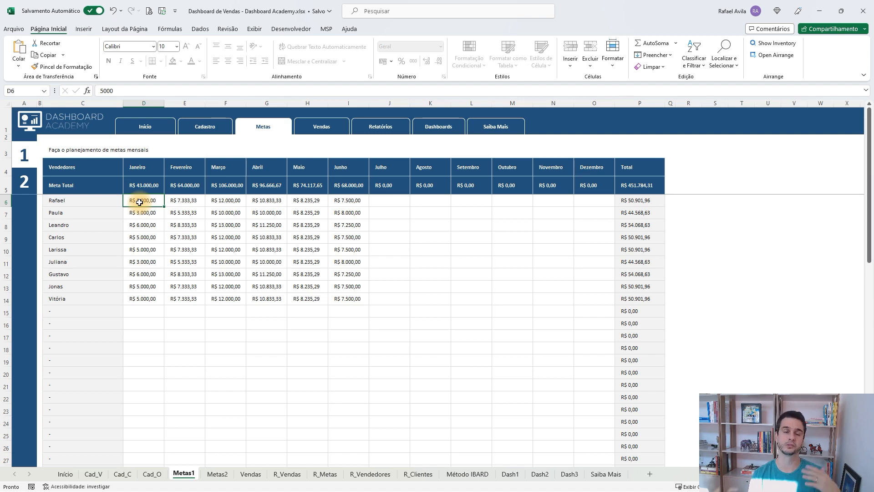
pyautogui.click(217, 475)
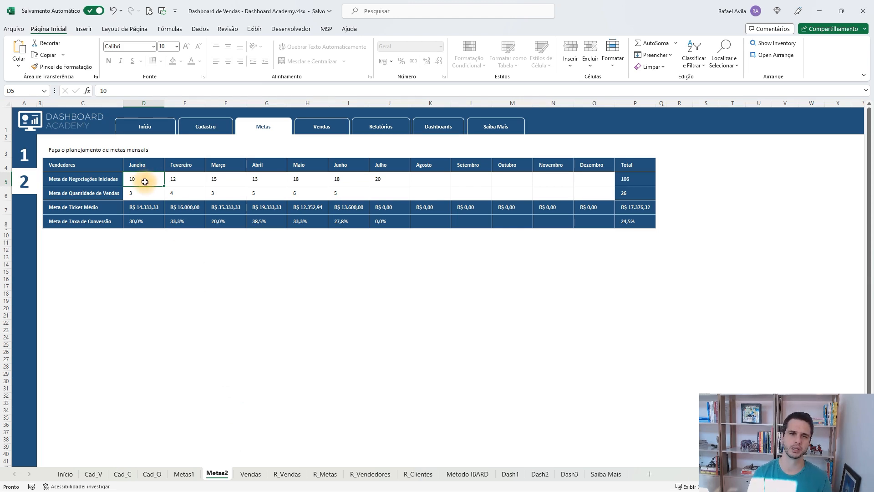
# Examine the first record's entry fields from Data da Venda to Observações on the Vendas sheet, referring back to Método IBARD.
pyautogui.click(252, 474)
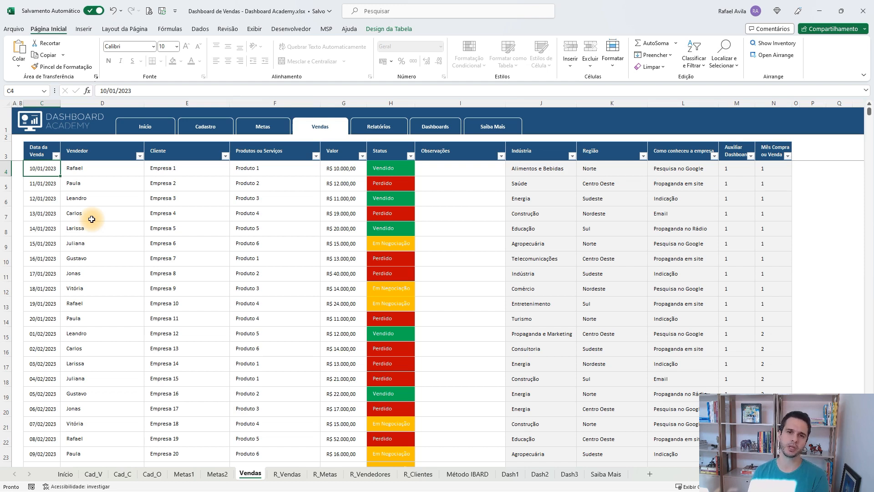
pyautogui.moveTo(40, 168); pyautogui.dragTo(442, 176)
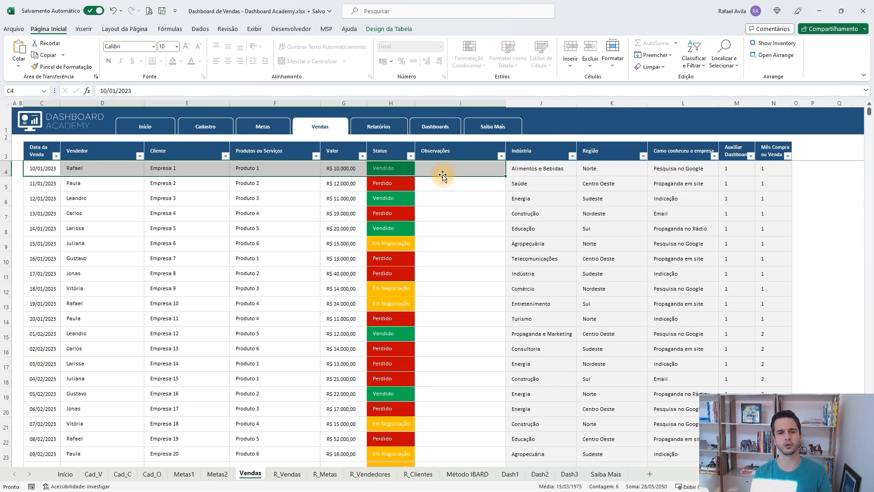
pyautogui.click(477, 475)
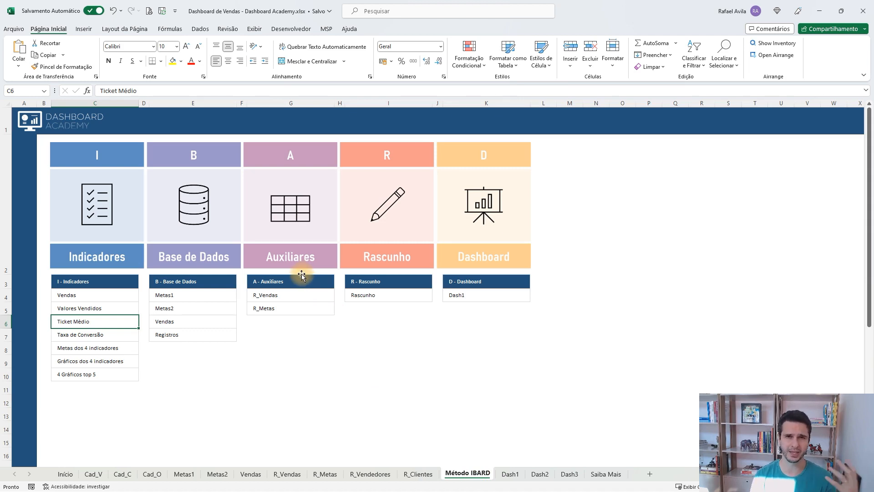
pyautogui.click(251, 474)
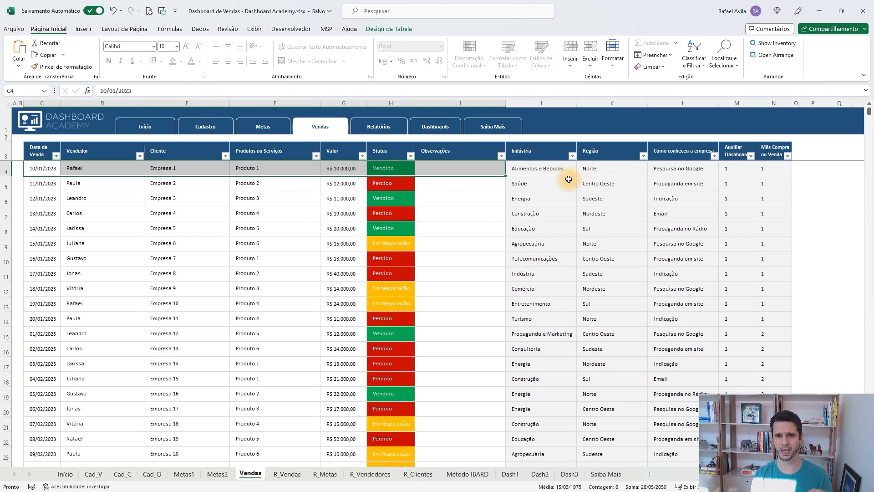
pyautogui.click(457, 167)
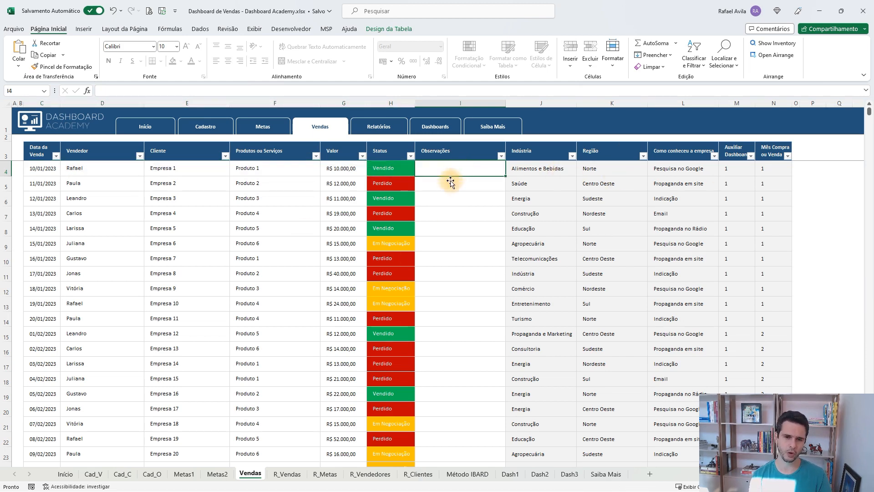
# Review the R_Vendas report and the Cad_O registration lists against the Método IBARD overview.
pyautogui.click(467, 474)
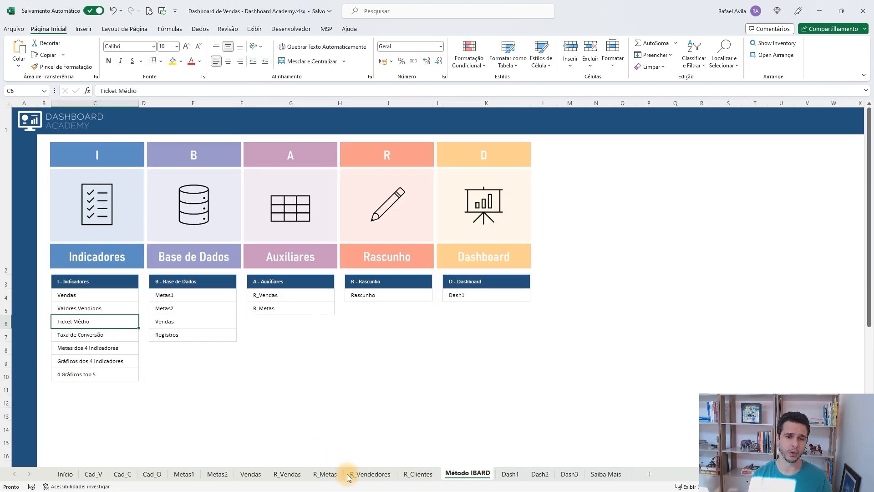
pyautogui.click(300, 478)
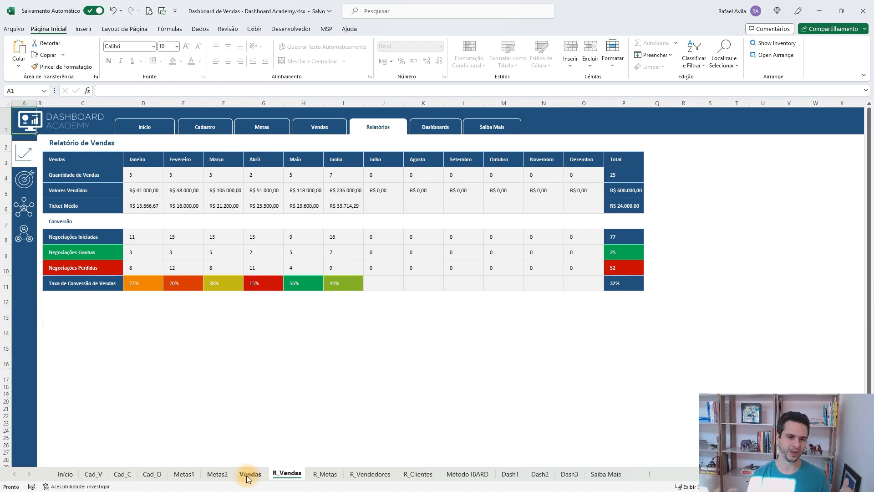
pyautogui.click(152, 473)
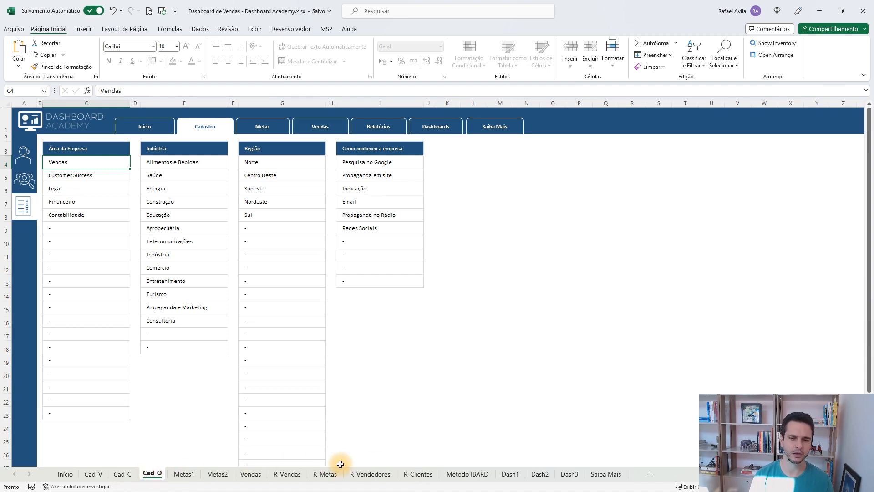
pyautogui.click(467, 474)
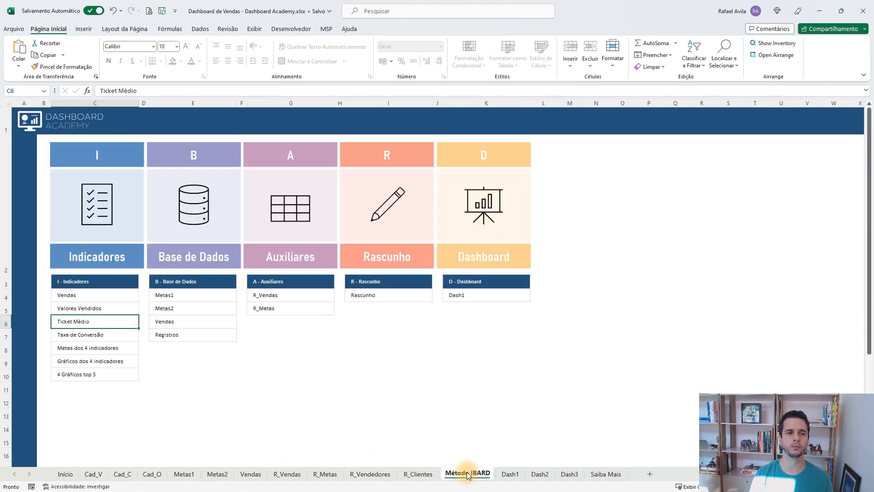
# Go through the Método IBARD lists from the Vendas indicator and Metas1 and Metas2 databases to R_Vendas and Rascunho.
pyautogui.click(92, 296)
pyautogui.click(195, 296)
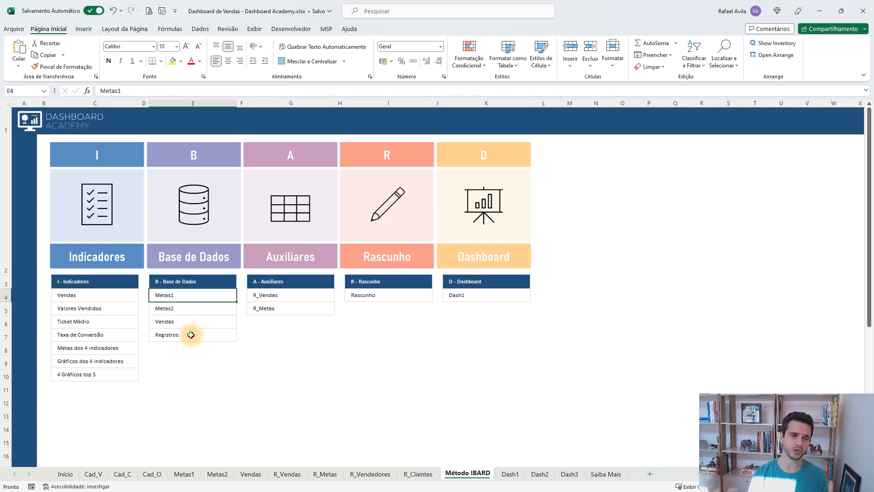
pyautogui.click(209, 309)
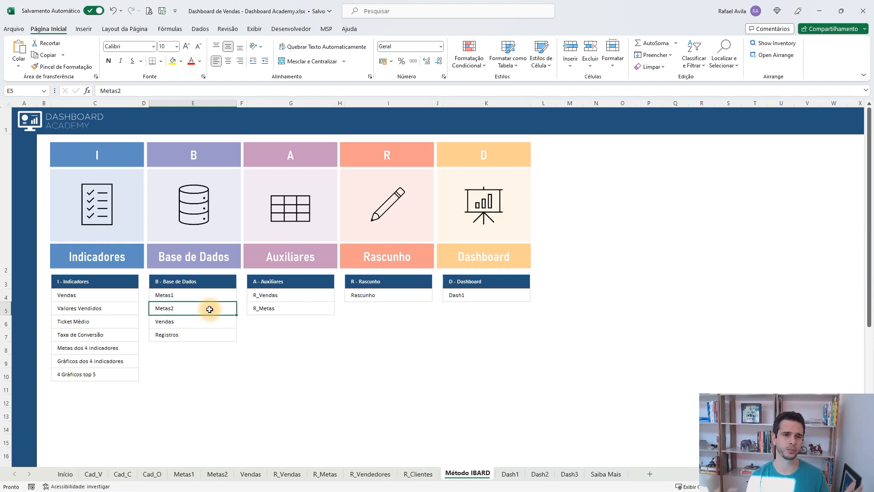
pyautogui.click(304, 298)
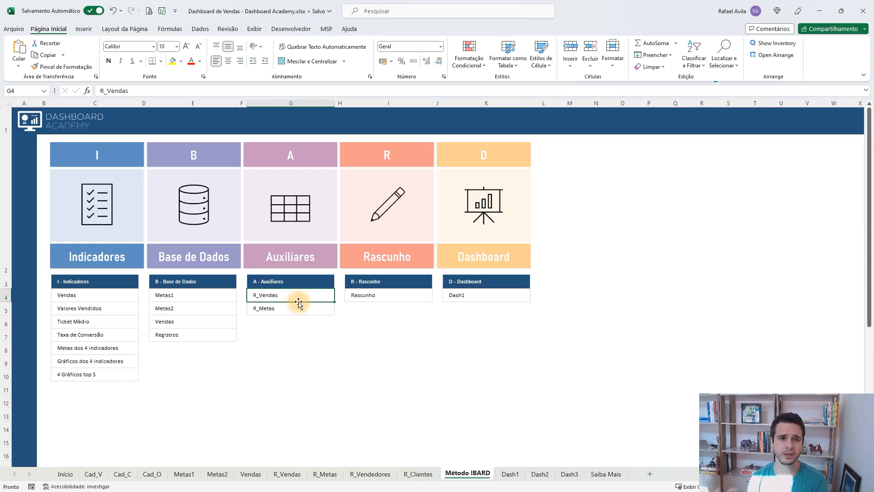
pyautogui.click(382, 296)
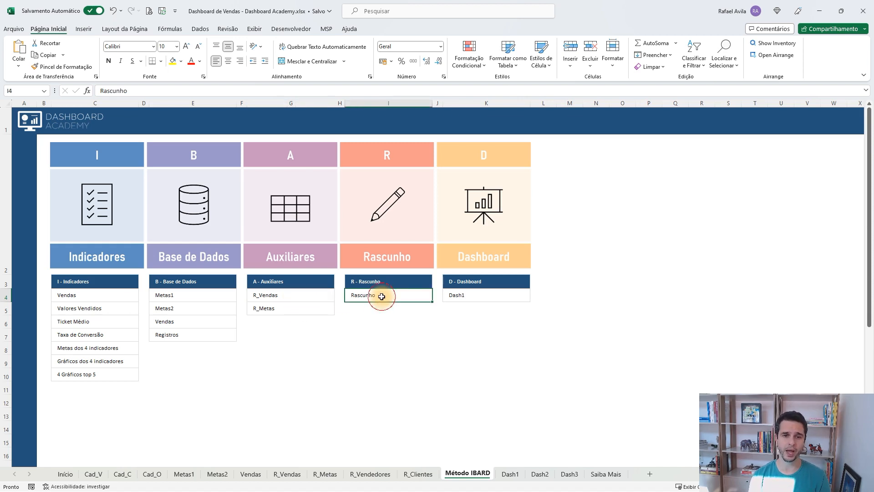
# Examine the auxiliary reports R_Vendas and R_Metas, returning to the Método IBARD sheet.
pyautogui.click(287, 474)
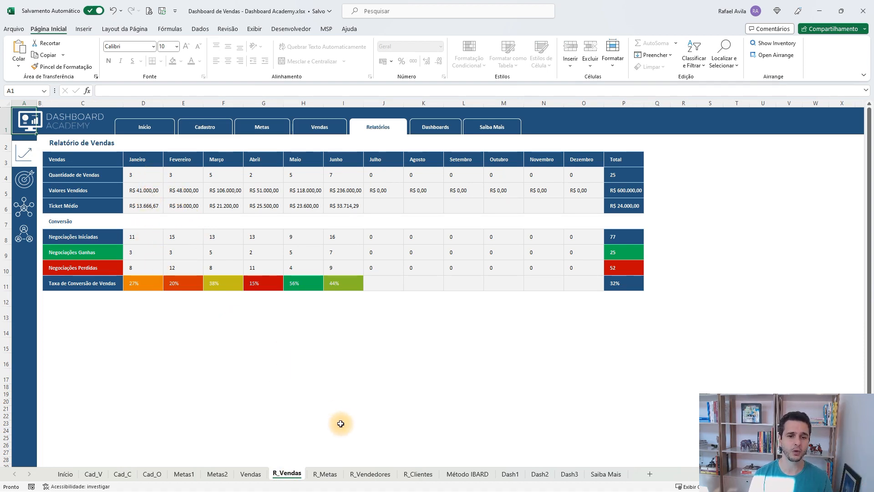
pyautogui.click(325, 474)
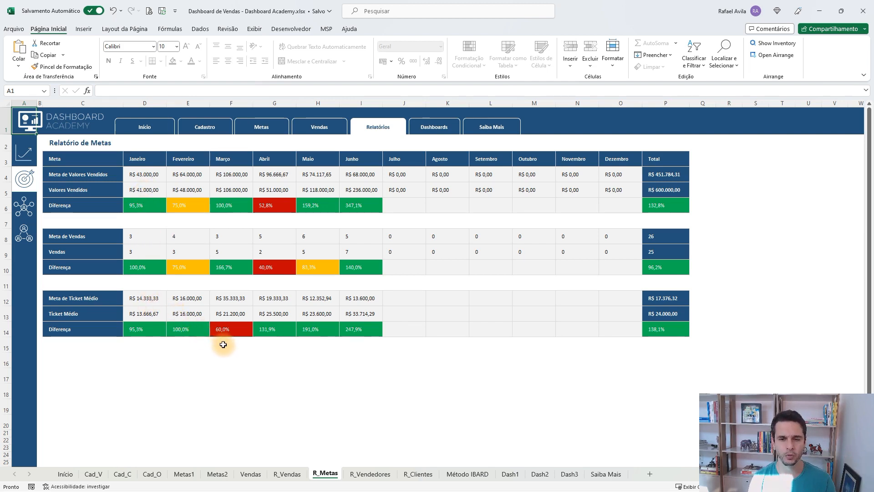
pyautogui.click(467, 474)
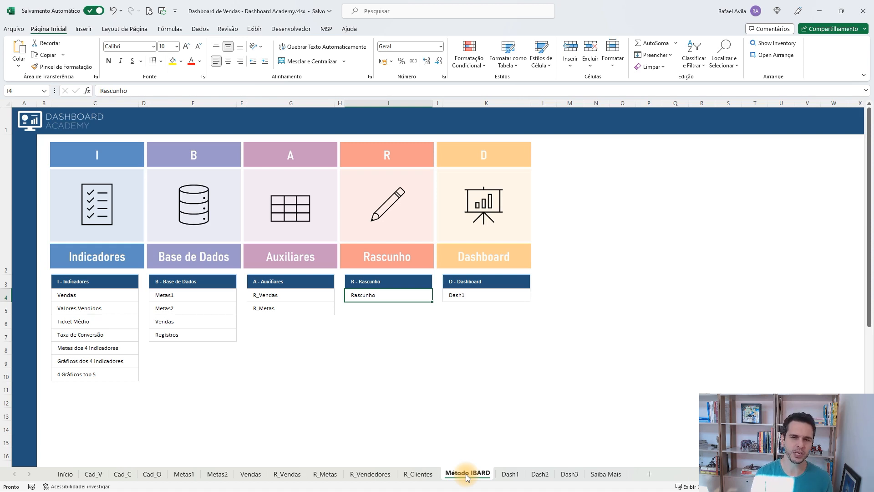
# Add a blank sheet after Método IBARD for the draft and narrow column A into a thin margin.
pyautogui.click(652, 473)
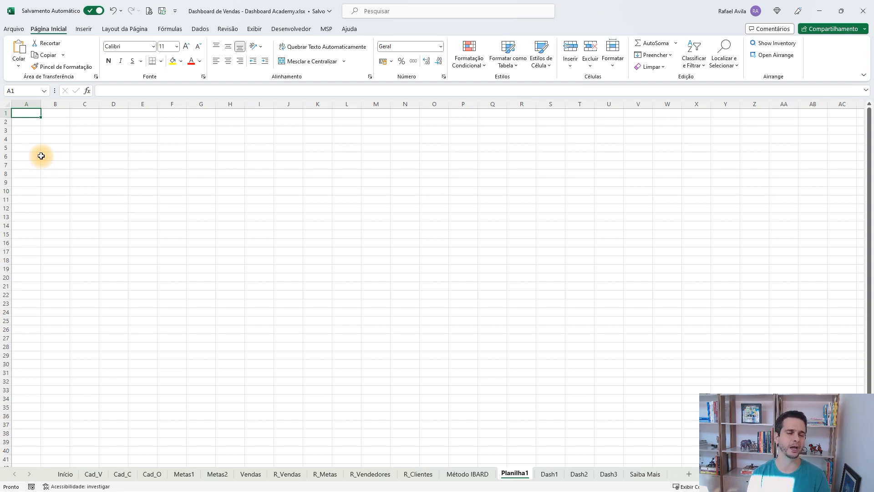
pyautogui.moveTo(41, 104); pyautogui.dragTo(19, 108)
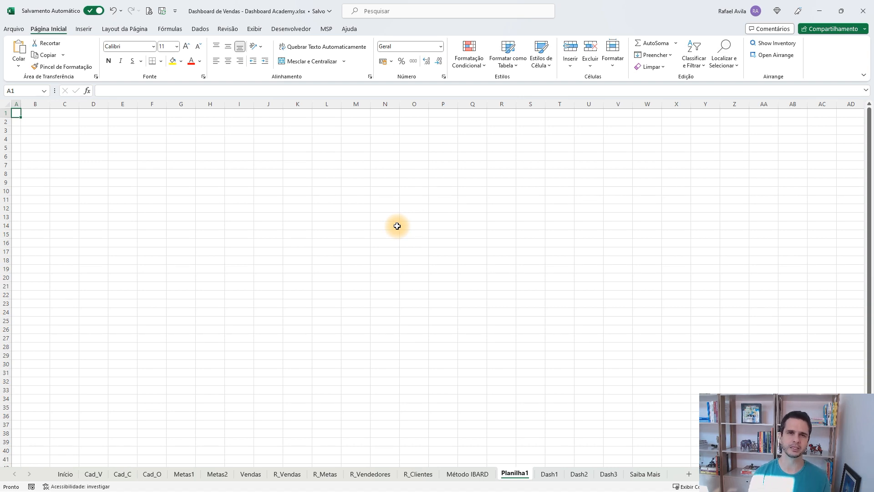
# Try hiding the blank sheet's gridlines and show them again.
pyautogui.click(254, 31)
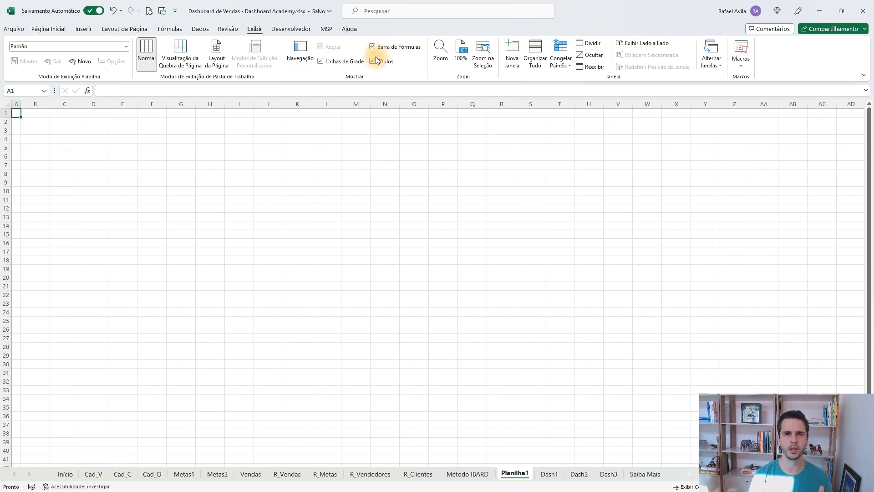
pyautogui.click(321, 61)
pyautogui.click(320, 61)
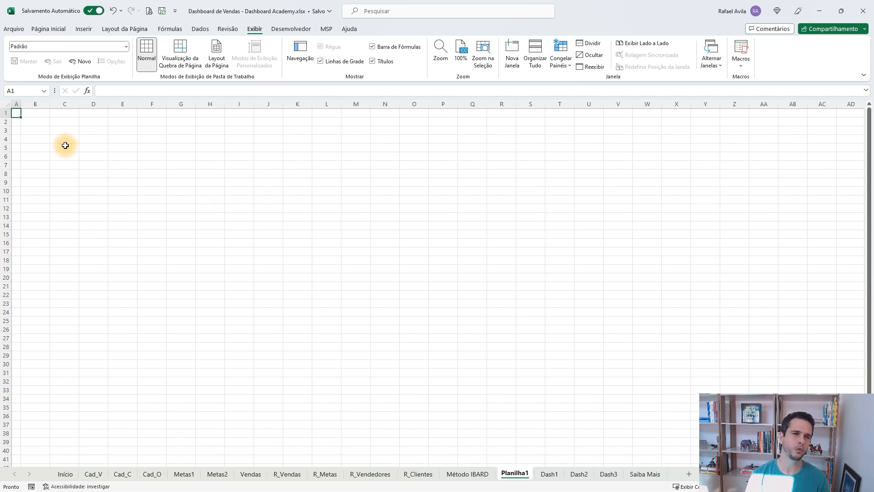
# Using the Dash1 layout as reference, increase the height of rows 2, 4, 6 and 8 equally on Planilha1.
pyautogui.click(548, 474)
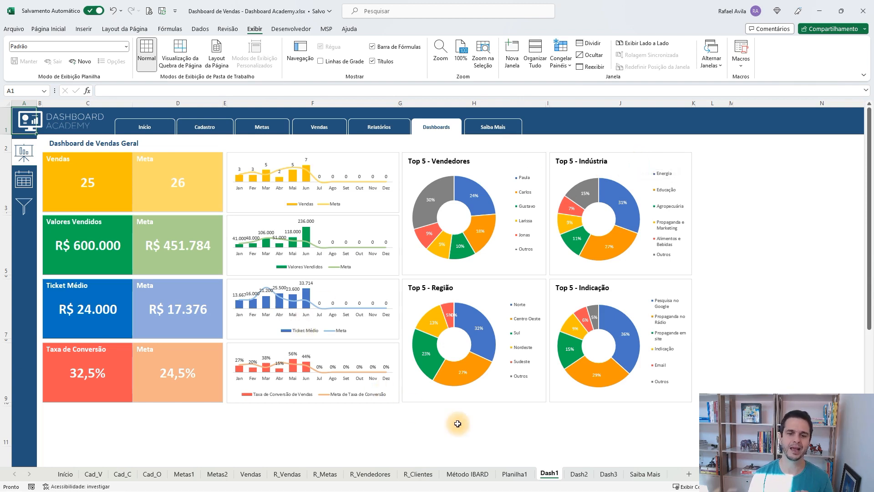
pyautogui.click(510, 475)
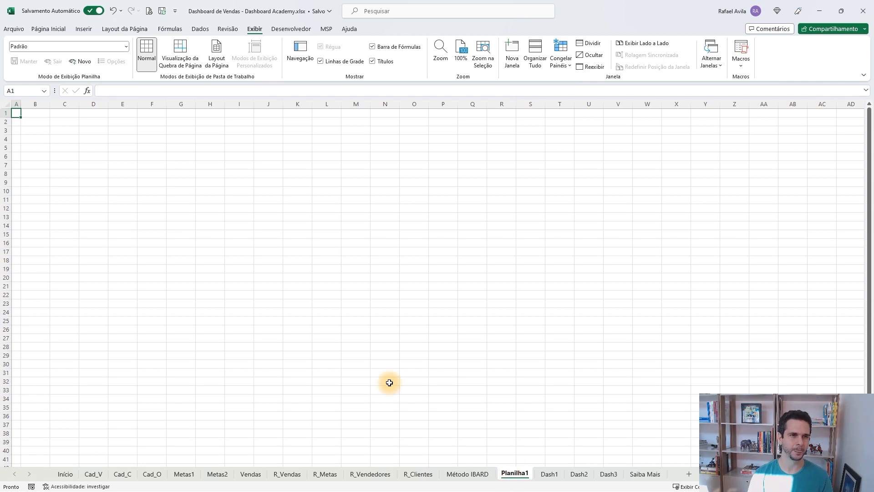
pyautogui.click(6, 121)
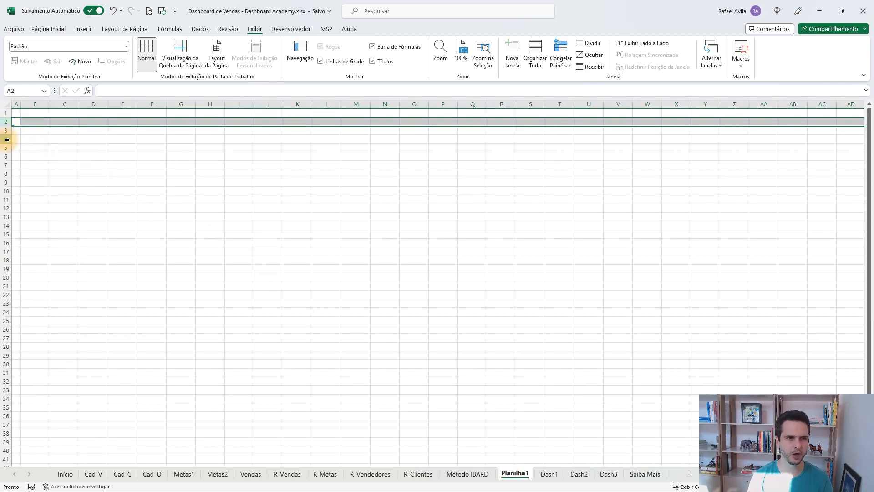
pyautogui.keyDown('ctrl'); pyautogui.click(6, 140); pyautogui.keyUp('ctrl')
pyautogui.keyDown('ctrl'); pyautogui.click(6, 156); pyautogui.keyUp('ctrl')
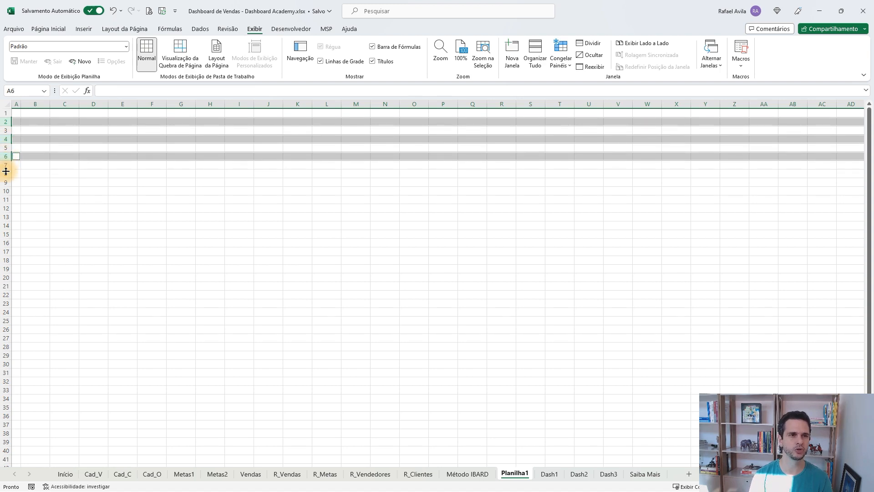
pyautogui.keyDown('ctrl'); pyautogui.click(6, 173); pyautogui.keyUp('ctrl')
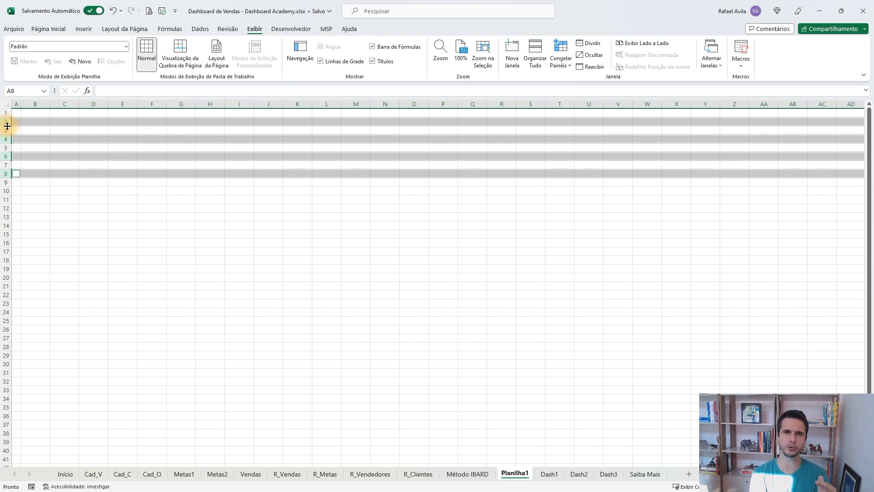
pyautogui.moveTo(8, 126); pyautogui.dragTo(9, 186)
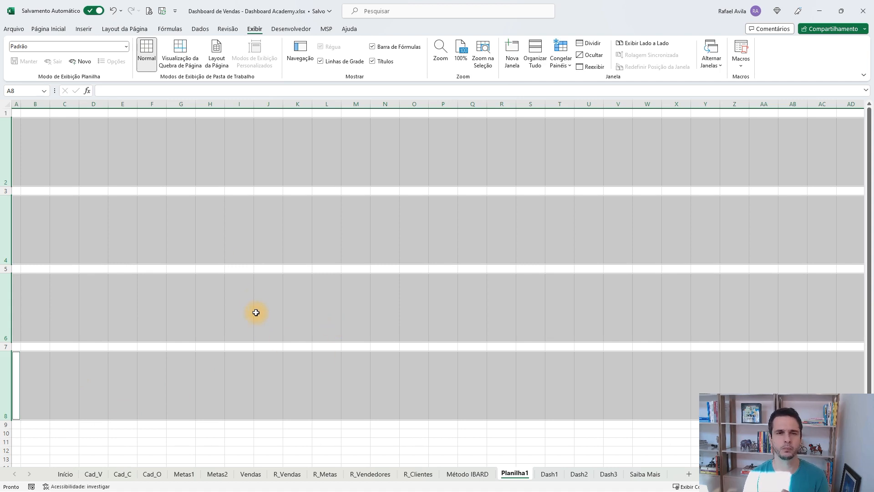
# Widen columns B and C equally to form the indicator and target card areas.
pyautogui.click(36, 104)
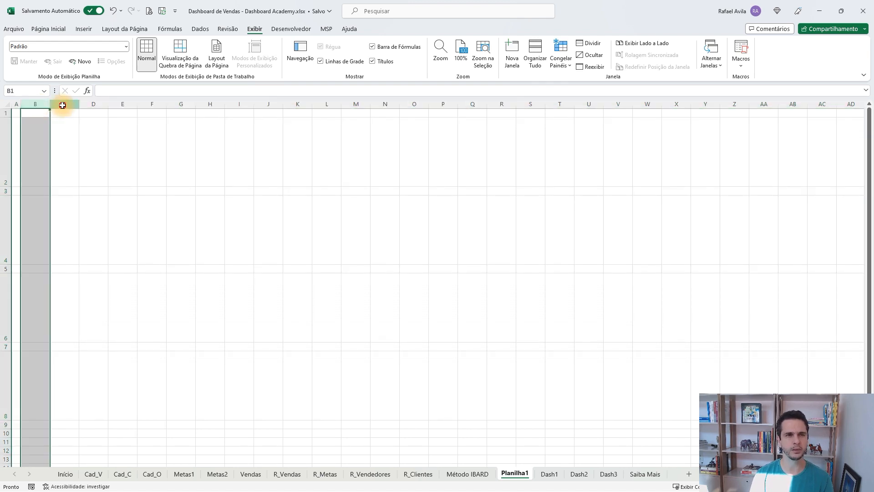
pyautogui.keyDown('ctrl'); pyautogui.click(64, 103); pyautogui.keyUp('ctrl')
pyautogui.moveTo(51, 104); pyautogui.dragTo(116, 105)
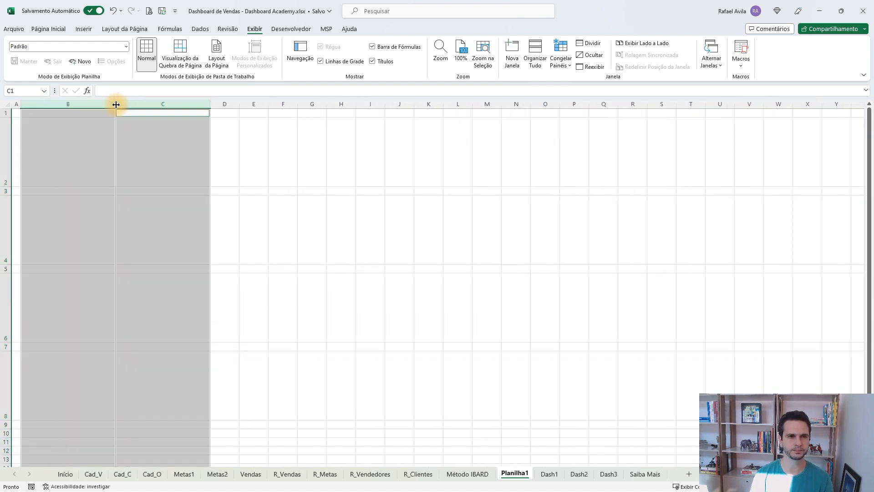
pyautogui.click(155, 154)
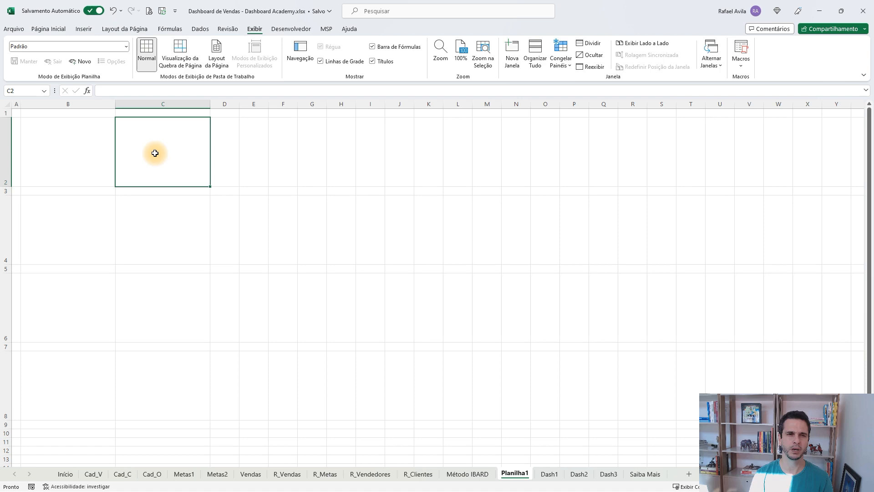
# Narrow columns D, F and H equally into thin spacer columns.
pyautogui.click(229, 104)
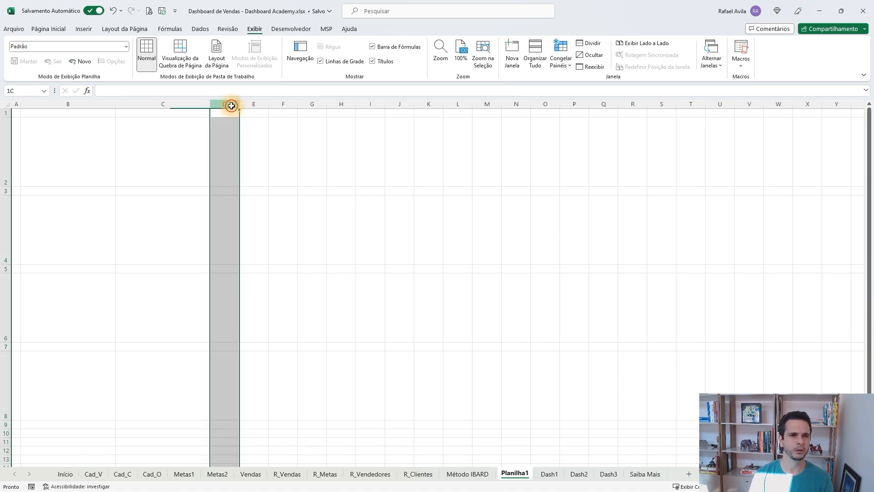
pyautogui.keyDown('ctrl'); pyautogui.click(283, 102); pyautogui.keyUp('ctrl')
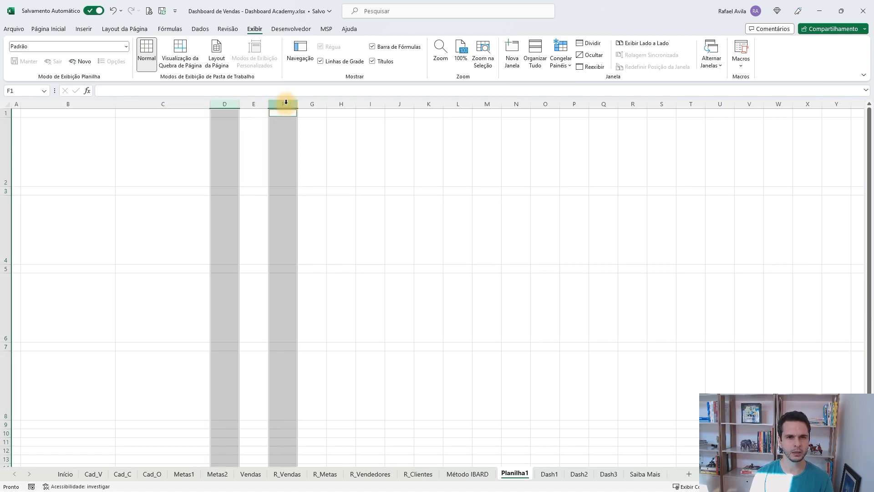
pyautogui.keyDown('ctrl'); pyautogui.click(338, 103); pyautogui.keyUp('ctrl')
pyautogui.moveTo(240, 105); pyautogui.dragTo(220, 106)
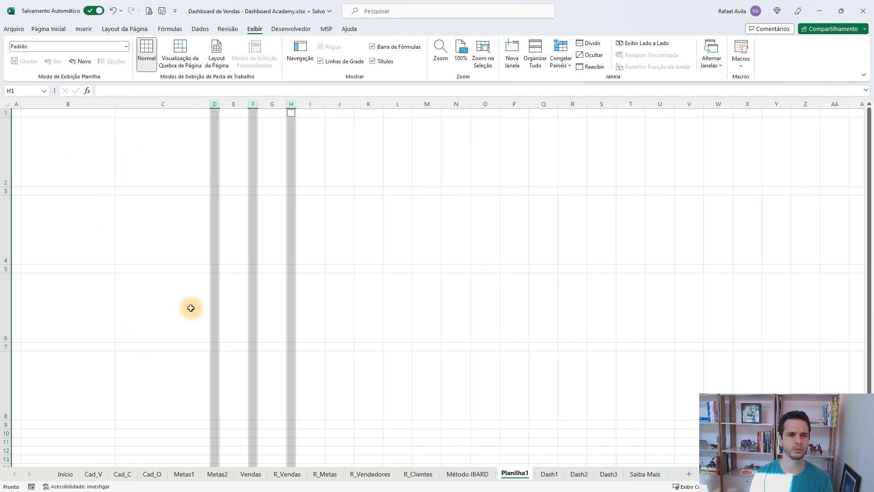
pyautogui.click(234, 169)
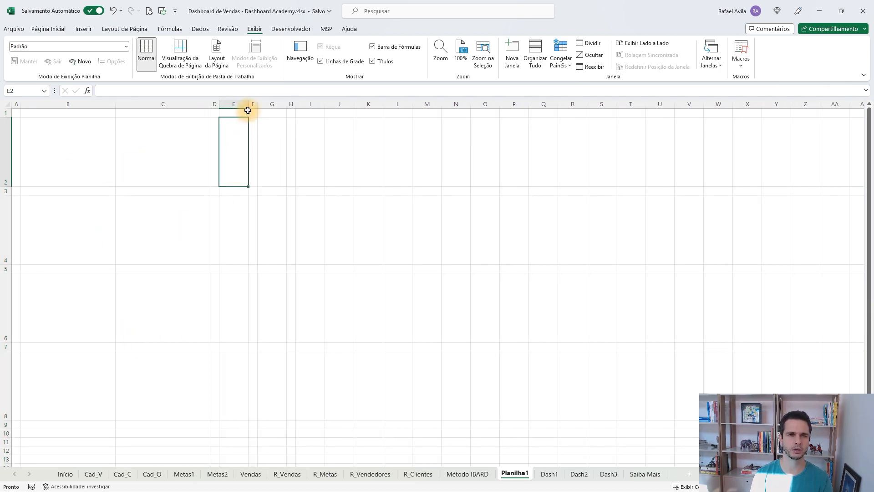
# Widen columns E, G and I for the chart areas, making G and I equal and E the widest.
pyautogui.moveTo(248, 108); pyautogui.dragTo(366, 102)
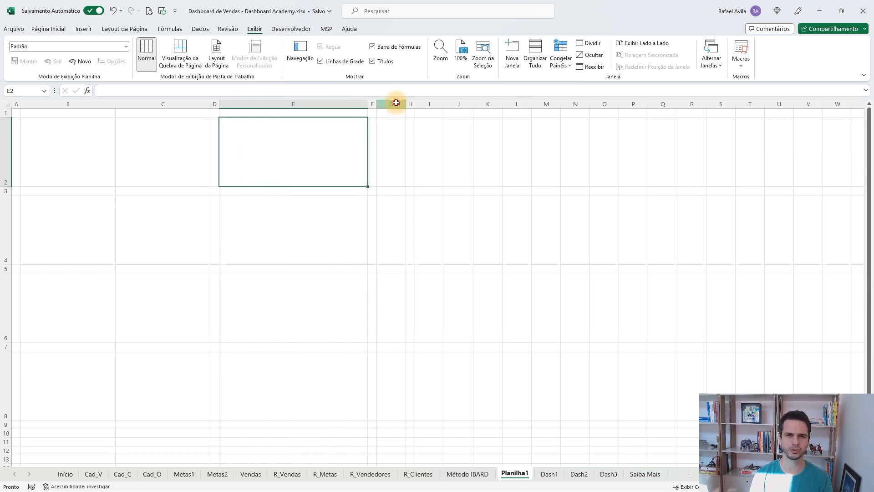
pyautogui.click(394, 102)
pyautogui.keyDown('ctrl'); pyautogui.click(429, 103); pyautogui.keyUp('ctrl')
pyautogui.moveTo(404, 106); pyautogui.dragTo(523, 108)
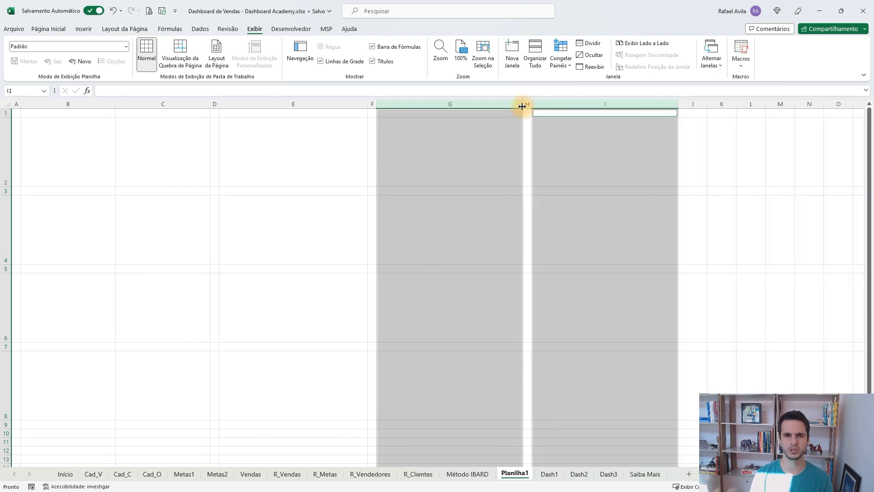
pyautogui.moveTo(367, 103); pyautogui.dragTo(424, 101)
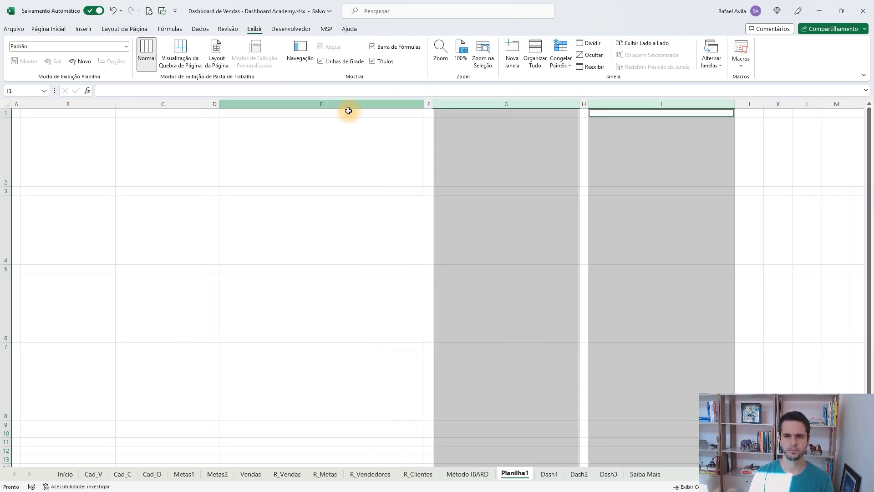
# Hide the gridlines on Planilha1.
pyautogui.click(106, 104)
pyautogui.moveTo(105, 103); pyautogui.dragTo(127, 100)
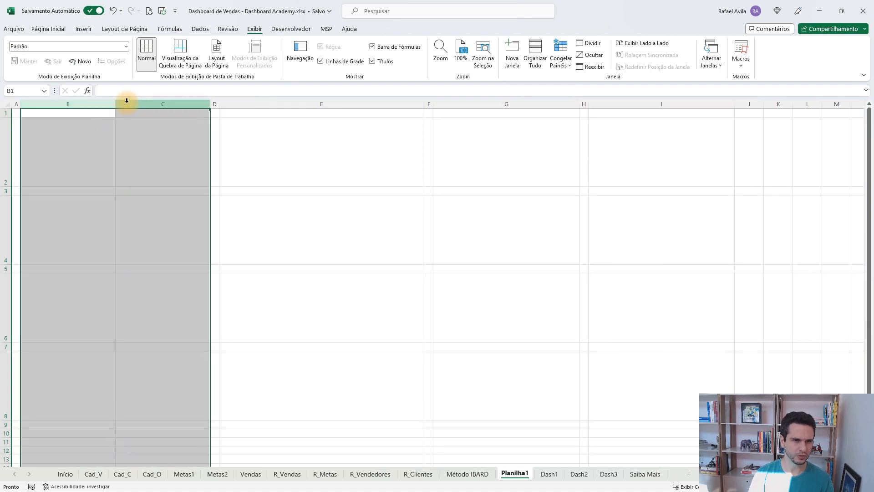
pyautogui.moveTo(192, 106); pyautogui.dragTo(191, 106)
pyautogui.click(216, 165)
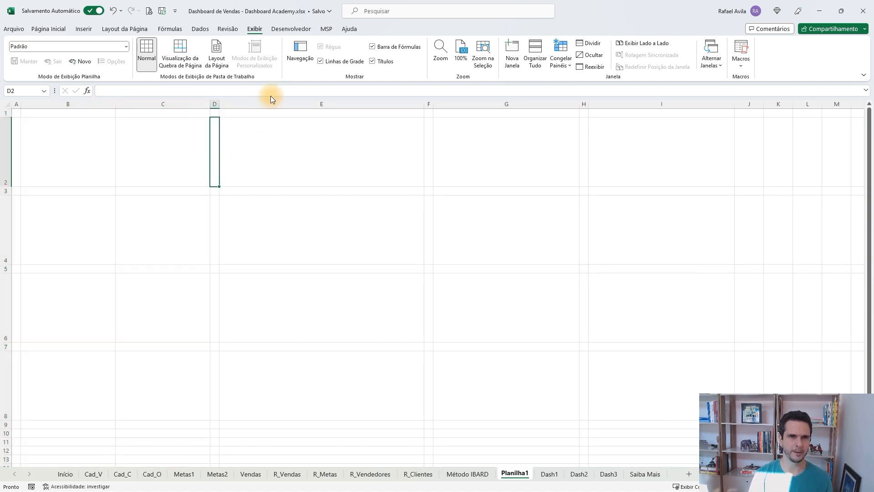
pyautogui.click(320, 61)
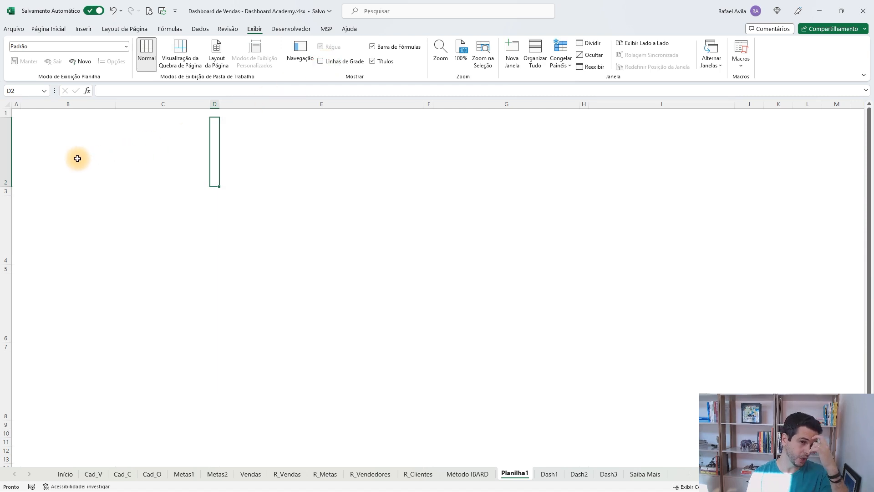
# Apply outside borders to each B:C card pair, each column E chart area, and the two-block-tall chart areas in columns G and I.
pyautogui.moveTo(78, 157); pyautogui.dragTo(130, 158)
pyautogui.moveTo(70, 238); pyautogui.dragTo(144, 242)
pyautogui.moveTo(105, 302); pyautogui.dragTo(141, 304)
pyautogui.moveTo(87, 371); pyautogui.dragTo(152, 381)
pyautogui.keyDown('ctrl'); pyautogui.click(301, 379); pyautogui.keyUp('ctrl')
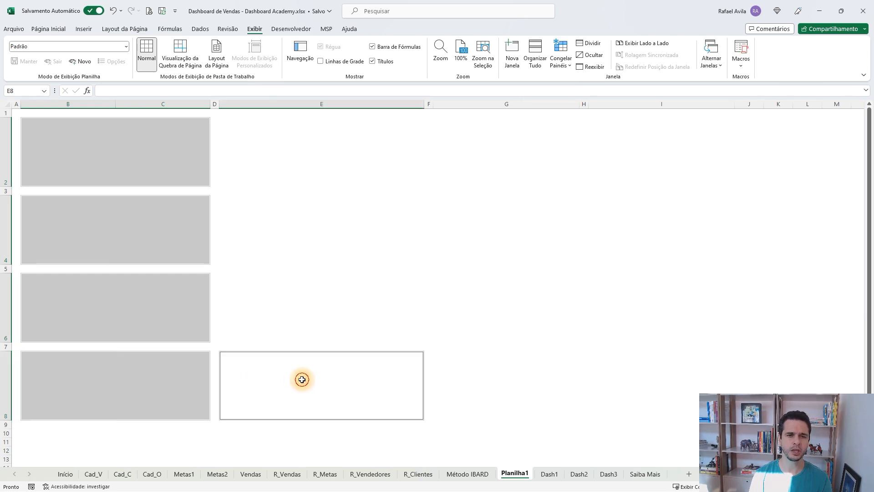
pyautogui.keyDown('ctrl'); pyautogui.click(310, 323); pyautogui.keyUp('ctrl')
pyautogui.keyDown('ctrl'); pyautogui.click(314, 234); pyautogui.keyUp('ctrl')
pyautogui.keyDown('ctrl'); pyautogui.click(313, 162); pyautogui.keyUp('ctrl')
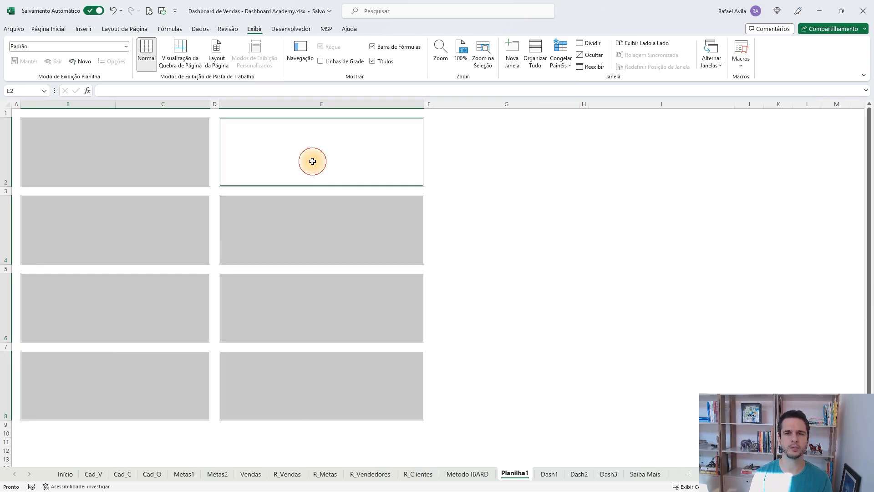
pyautogui.keyDown('ctrl'); pyautogui.click(515, 157); pyautogui.keyUp('ctrl')
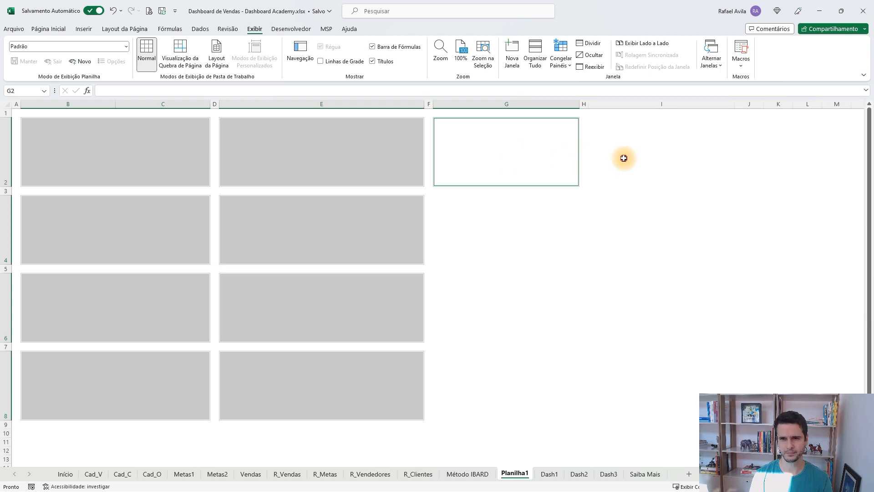
pyautogui.keyDown('ctrl'); pyautogui.moveTo(623, 156); pyautogui.dragTo(628, 211); pyautogui.keyUp('ctrl')
pyautogui.keyDown('ctrl'); pyautogui.moveTo(513, 298); pyautogui.dragTo(515, 353); pyautogui.keyUp('ctrl')
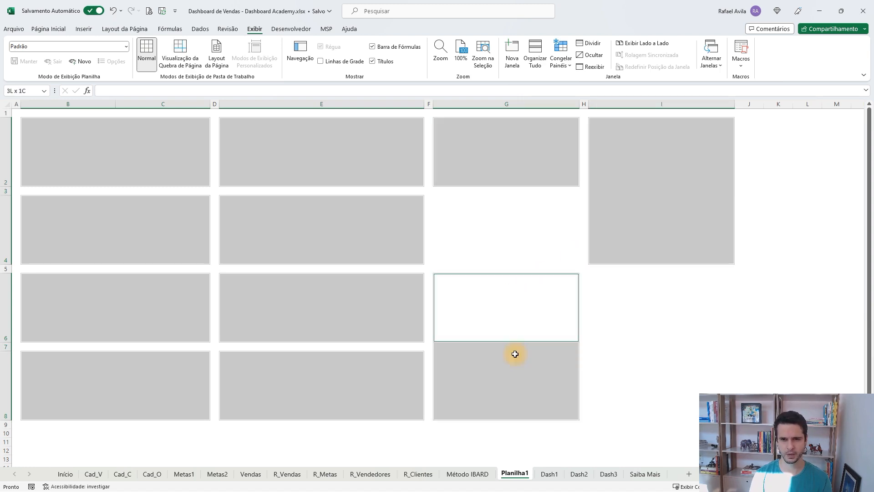
pyautogui.keyDown('ctrl'); pyautogui.moveTo(608, 324); pyautogui.dragTo(618, 368); pyautogui.keyUp('ctrl')
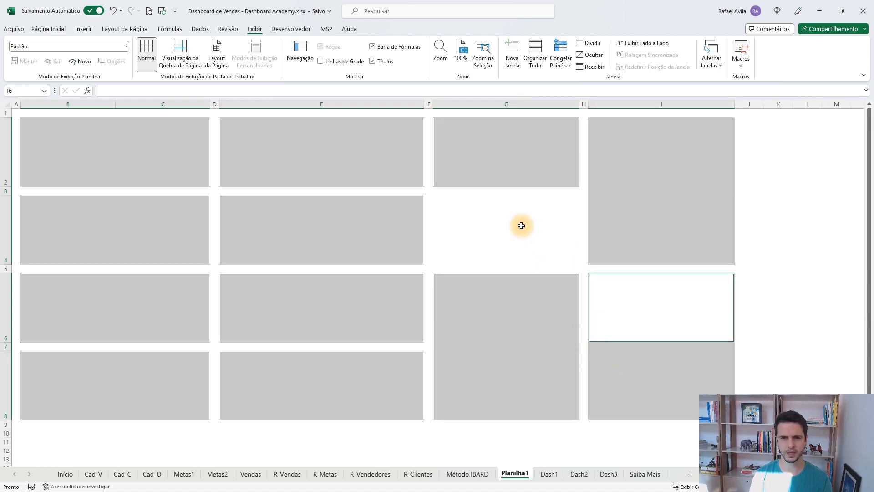
pyautogui.keyDown('ctrl'); pyautogui.moveTo(520, 224); pyautogui.dragTo(515, 181); pyautogui.keyUp('ctrl')
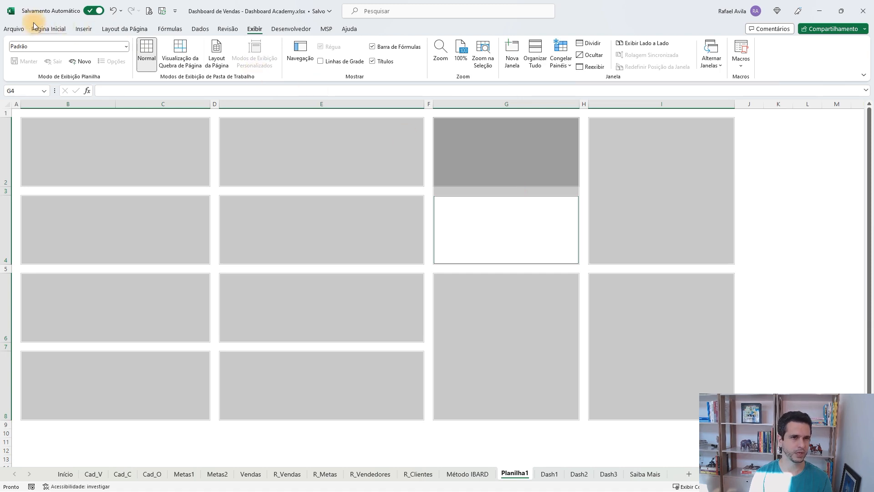
pyautogui.click(44, 30)
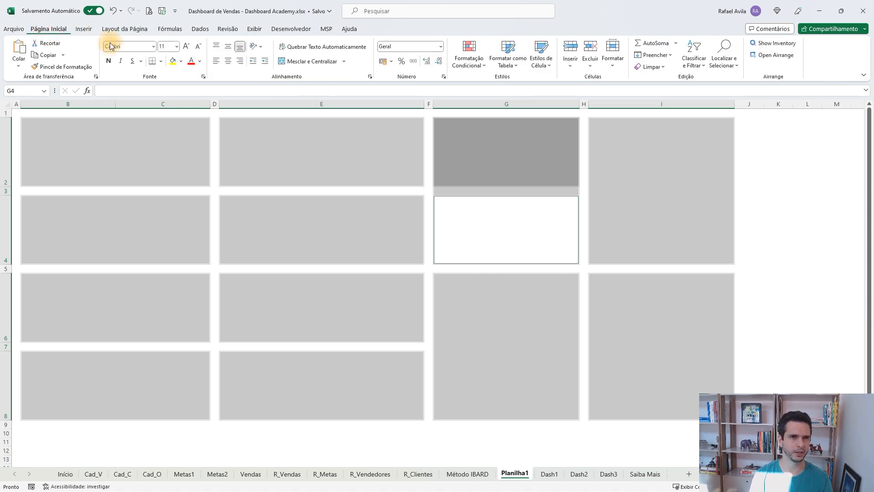
pyautogui.click(161, 64)
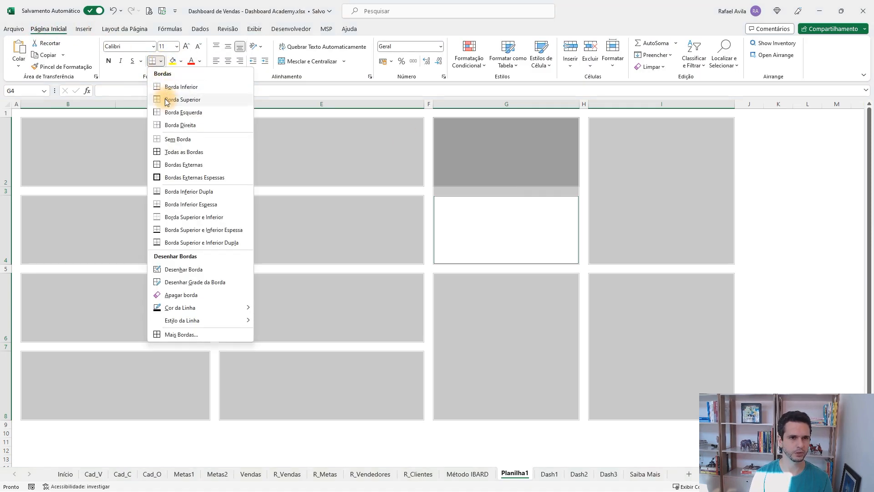
pyautogui.click(187, 165)
pyautogui.click(320, 232)
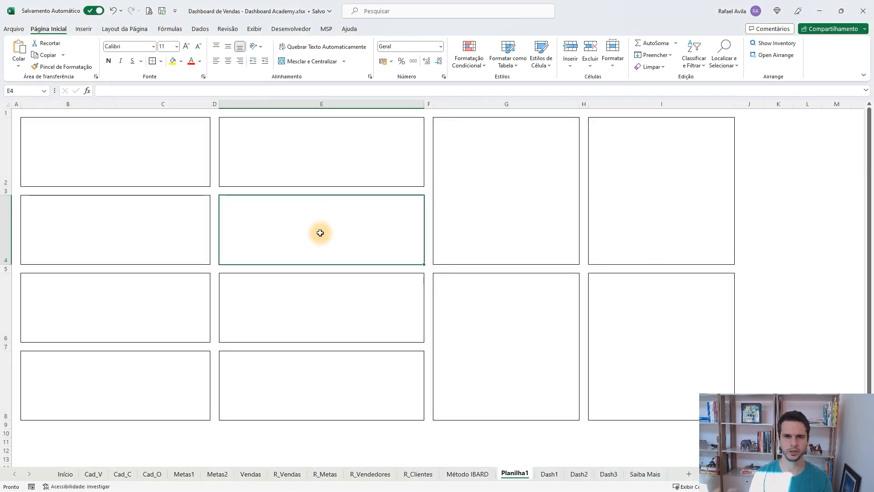
# Add outside borders to C2, C4, C6 and C8 to separate the target cards from the indicator cards.
pyautogui.click(138, 166)
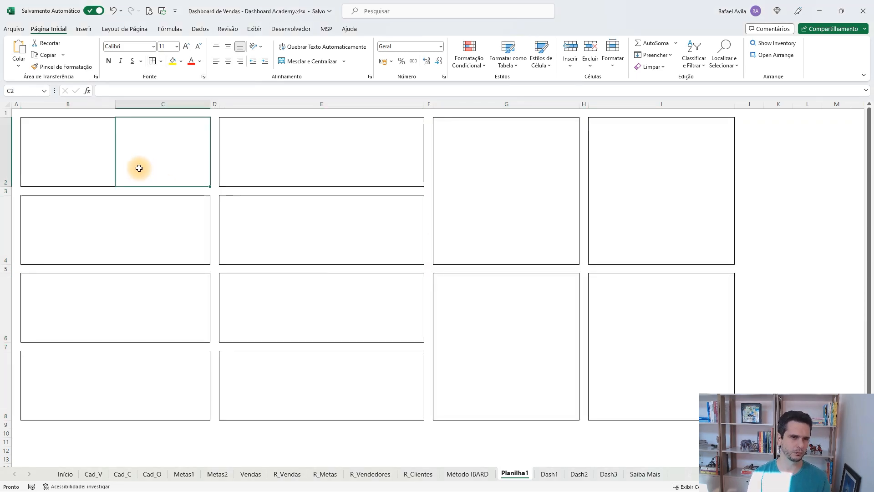
pyautogui.keyDown('ctrl'); pyautogui.click(131, 226); pyautogui.keyUp('ctrl')
pyautogui.keyDown('ctrl'); pyautogui.click(141, 304); pyautogui.keyUp('ctrl')
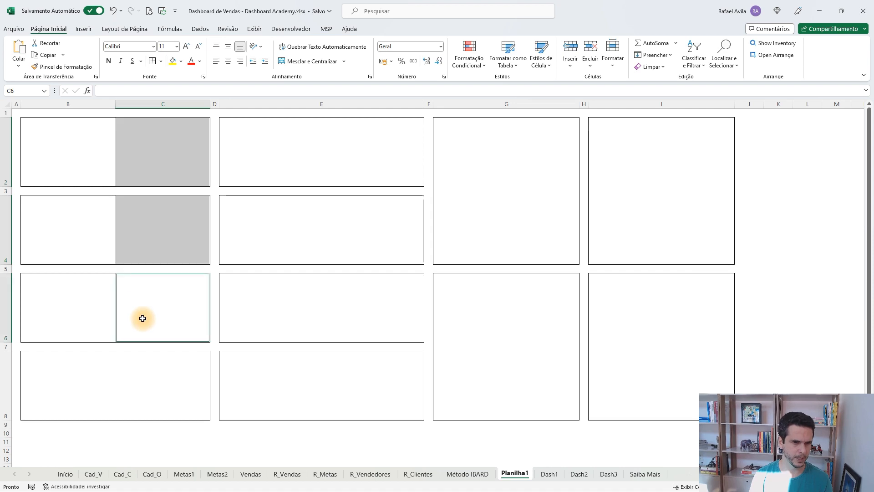
pyautogui.keyDown('ctrl'); pyautogui.click(148, 379); pyautogui.keyUp('ctrl')
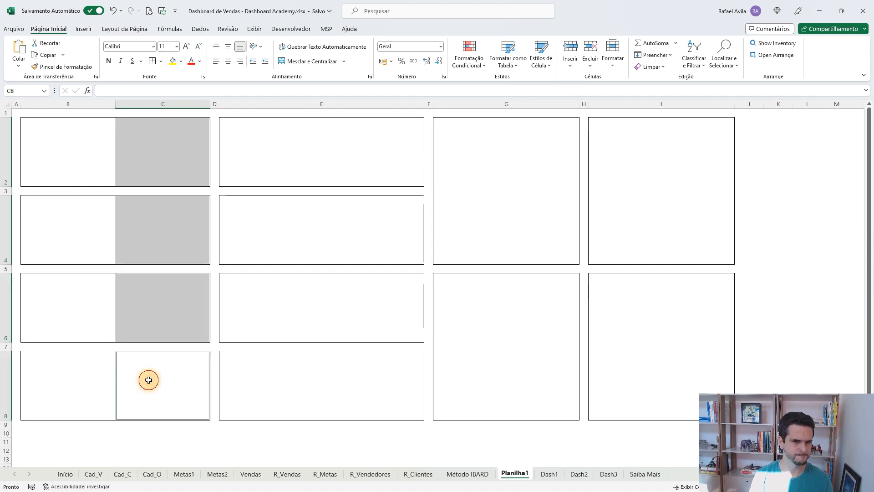
pyautogui.click(153, 67)
pyautogui.click(97, 135)
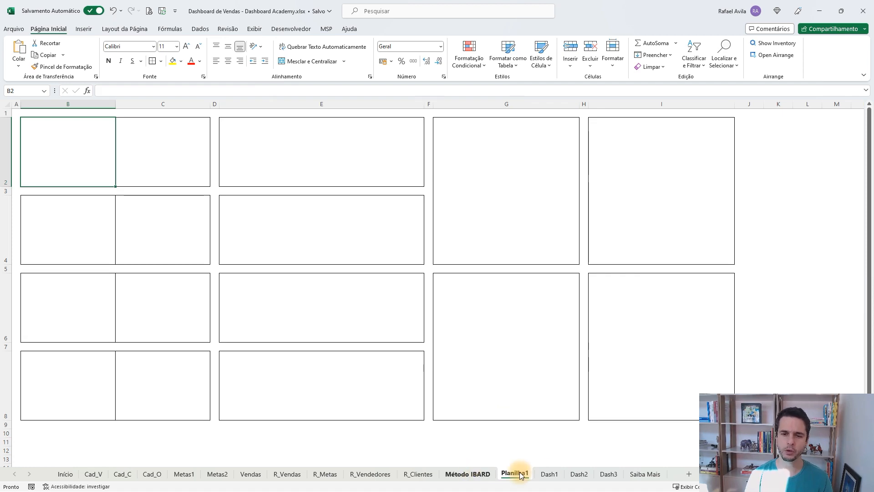
# Compare the bordered draft on Planilha1 with the Dash1 dashboard, checking its indicator and target card positions.
pyautogui.click(548, 474)
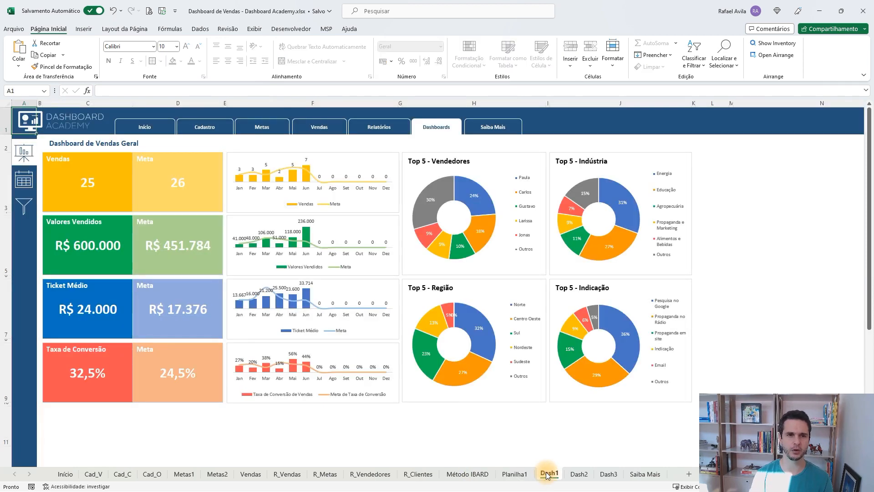
pyautogui.click(512, 475)
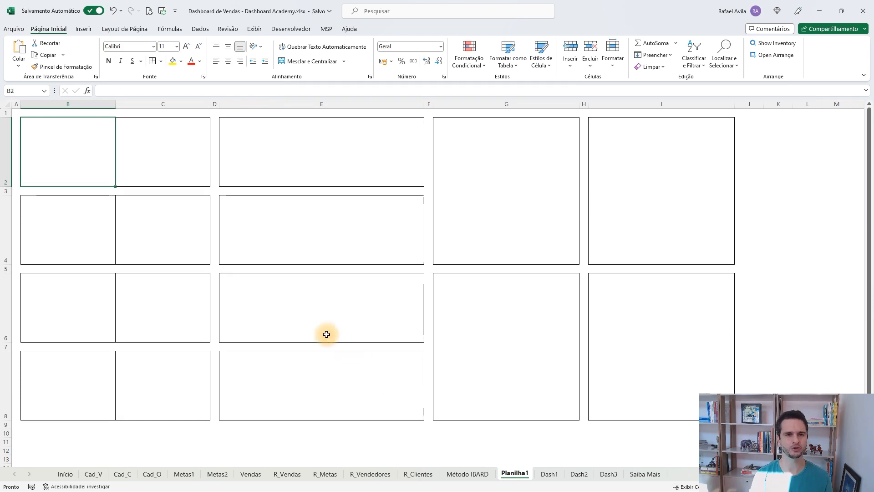
pyautogui.click(162, 164)
pyautogui.click(96, 159)
pyautogui.click(91, 218)
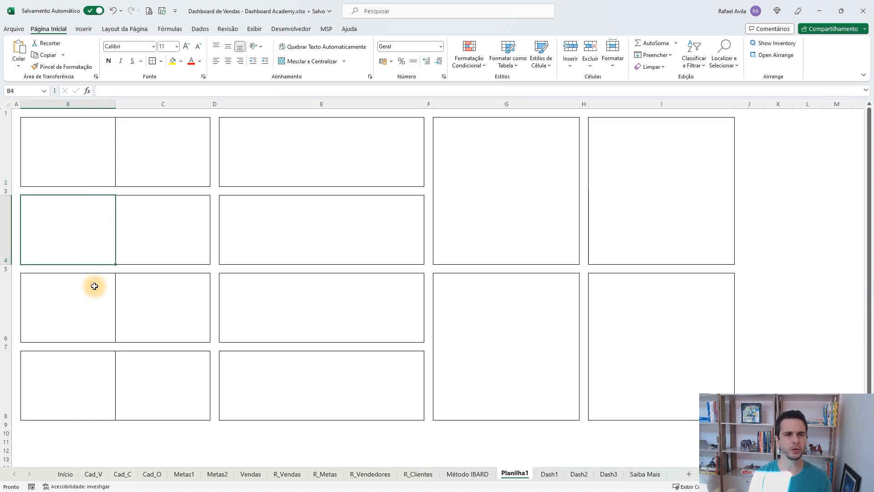
pyautogui.click(94, 286)
pyautogui.click(96, 372)
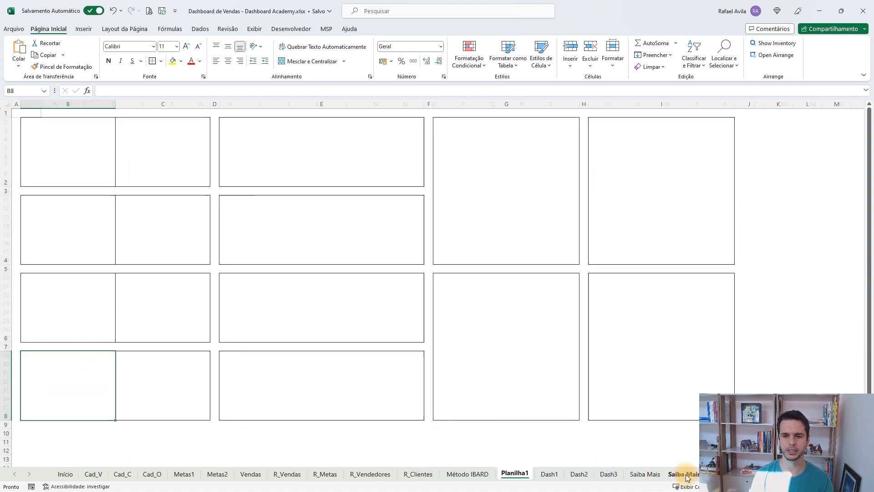
# Add a new blank worksheet for a second layout draft and narrow its column A into a margin.
pyautogui.click(687, 477)
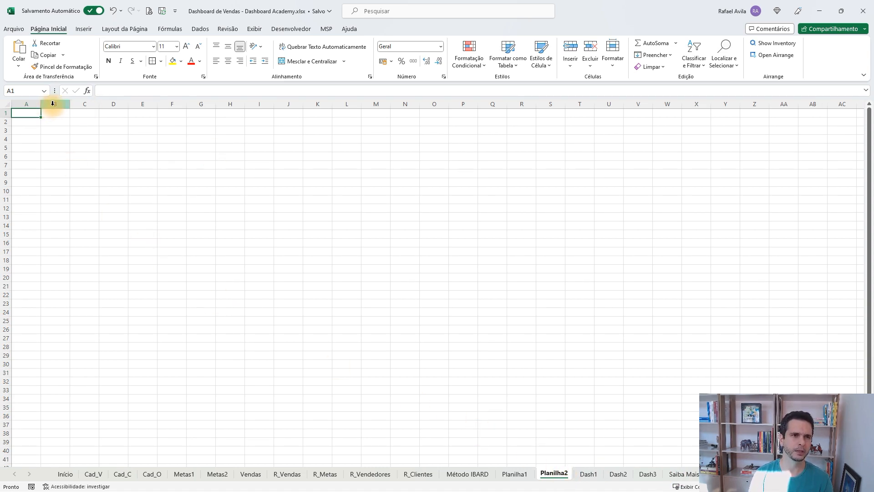
pyautogui.moveTo(41, 102); pyautogui.dragTo(29, 102)
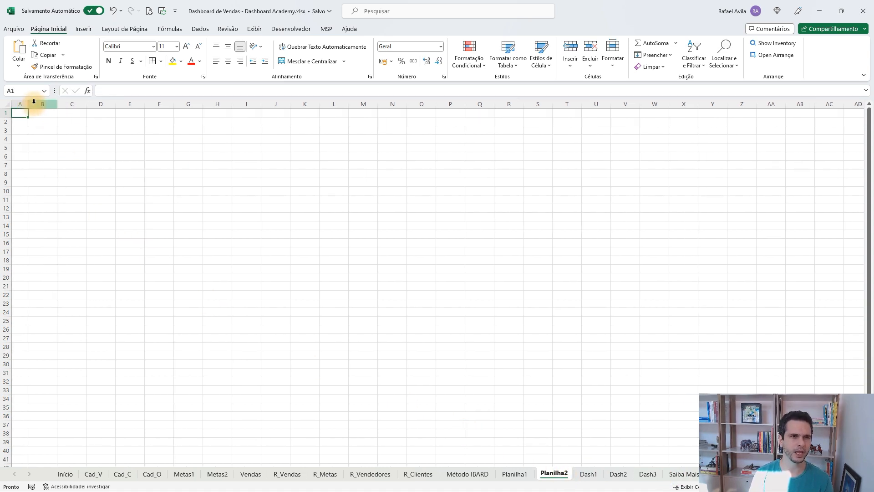
pyautogui.click(34, 103)
pyautogui.keyDown('ctrl'); pyautogui.click(100, 104); pyautogui.keyUp('ctrl')
pyautogui.keyDown('ctrl'); pyautogui.click(129, 103); pyautogui.keyUp('ctrl')
pyautogui.keyDown('ctrl'); pyautogui.click(162, 104); pyautogui.keyUp('ctrl')
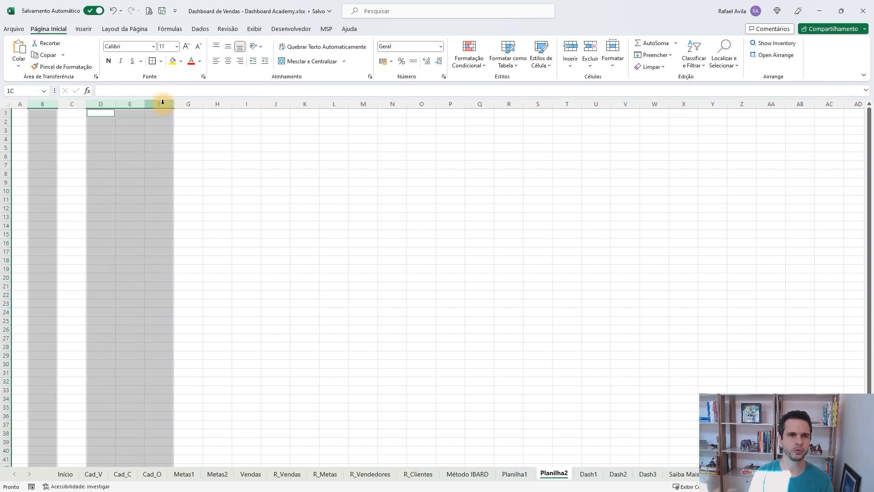
pyautogui.click(138, 104)
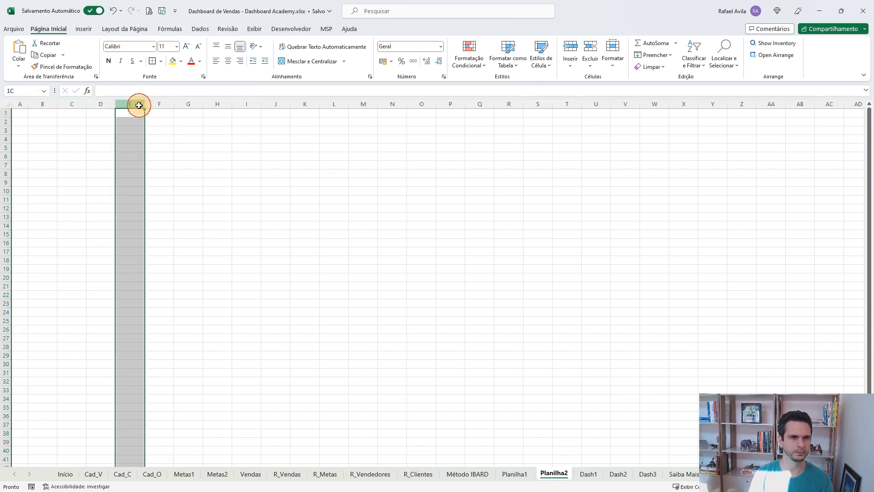
# Widen columns B, D, F and H equally to form four side-by-side content areas on Planilha2.
pyautogui.click(43, 104)
pyautogui.keyDown('ctrl'); pyautogui.click(98, 104); pyautogui.keyUp('ctrl')
pyautogui.keyDown('ctrl'); pyautogui.click(156, 104); pyautogui.keyUp('ctrl')
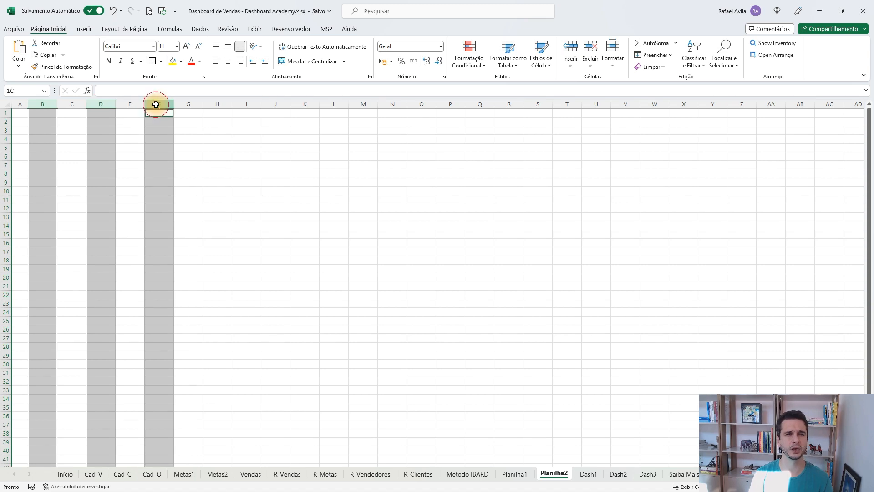
pyautogui.keyDown('ctrl'); pyautogui.click(212, 104); pyautogui.keyUp('ctrl')
pyautogui.moveTo(172, 106); pyautogui.dragTo(295, 104)
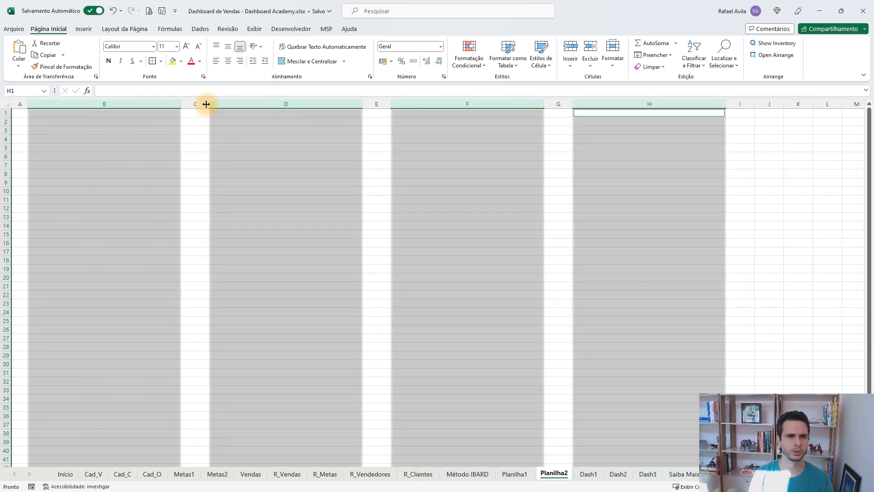
# Narrow columns C, E and G equally into thin spacer columns between the content areas.
pyautogui.click(199, 104)
pyautogui.keyDown('ctrl'); pyautogui.click(379, 104); pyautogui.keyUp('ctrl')
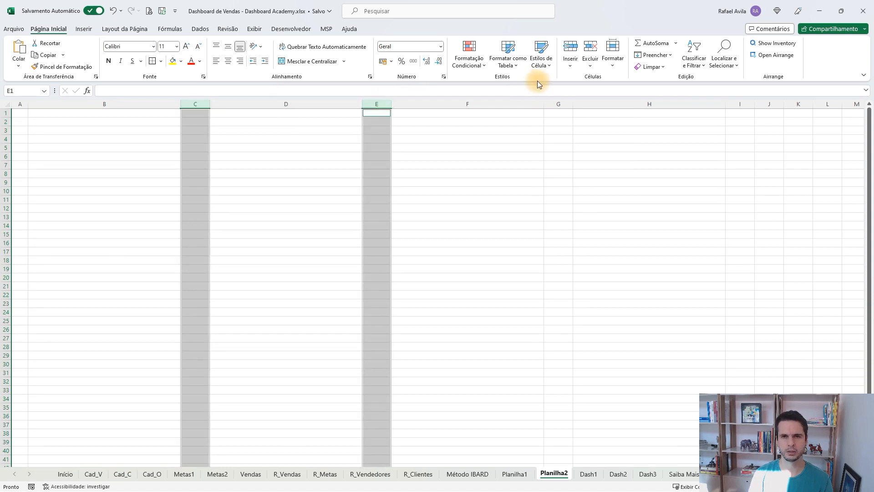
pyautogui.keyDown('ctrl'); pyautogui.click(559, 103); pyautogui.keyUp('ctrl')
pyautogui.moveTo(572, 106); pyautogui.dragTo(555, 104)
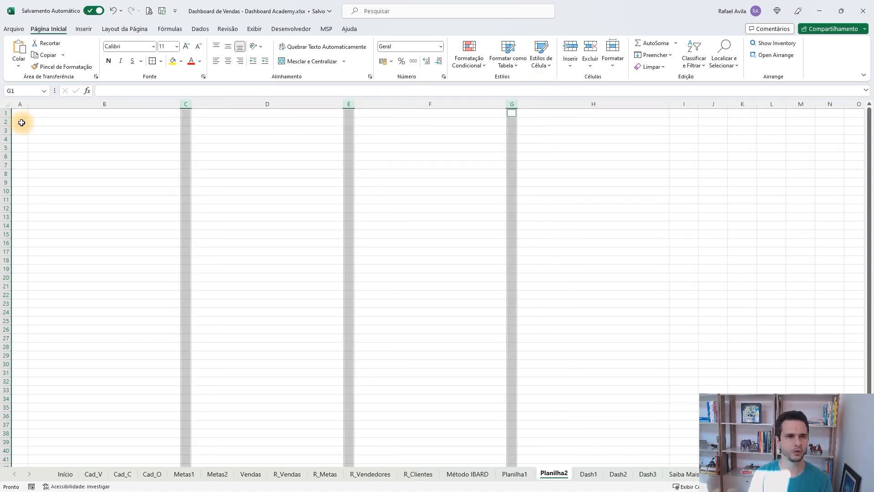
# Increase the height of row 2 to form a strip of cards across the new layout.
pyautogui.click(7, 120)
pyautogui.moveTo(5, 126); pyautogui.dragTo(6, 174)
pyautogui.click(106, 137)
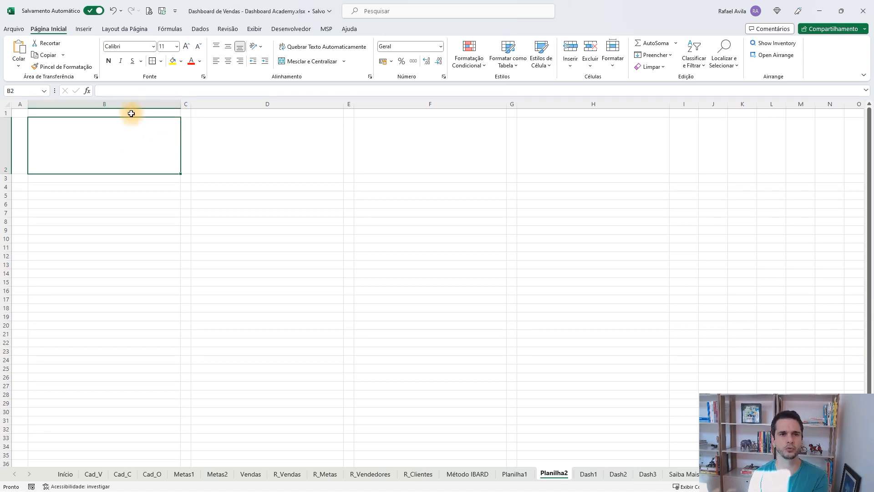
# Make row 4 much taller than row 2 to form the main chart area, keeping row 3 as a spacer.
pyautogui.click(59, 188)
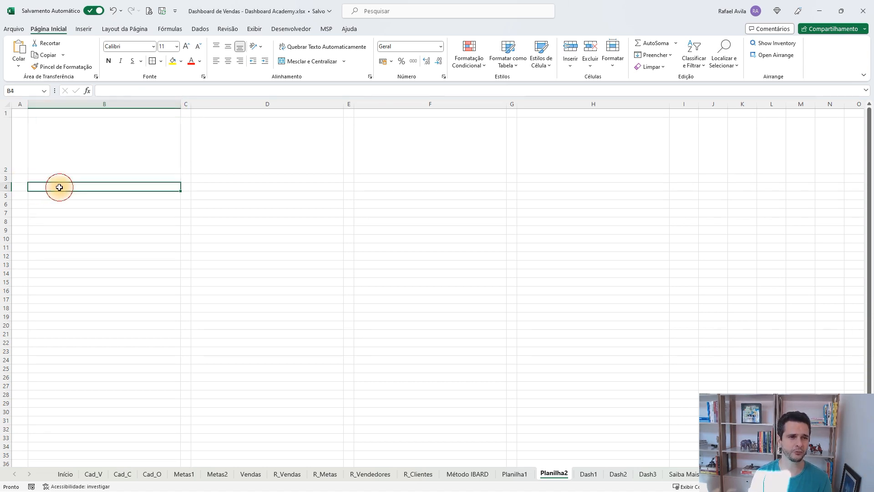
pyautogui.click(6, 188)
pyautogui.moveTo(6, 190); pyautogui.dragTo(7, 338)
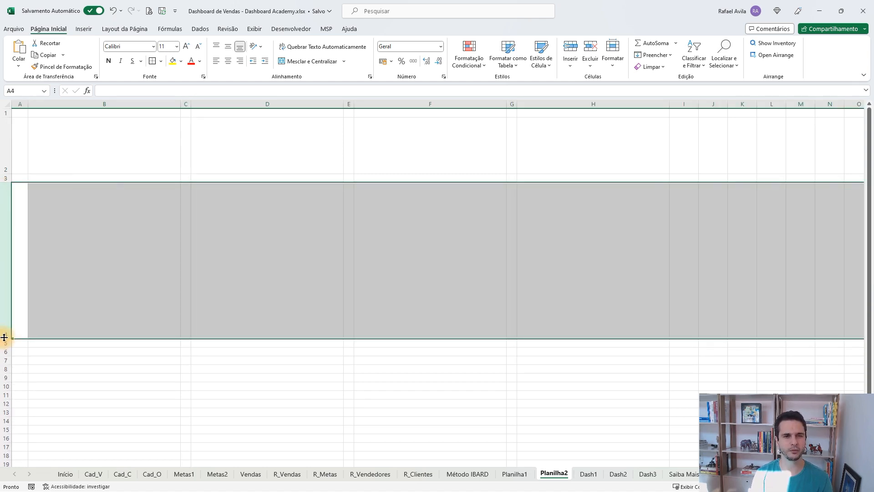
pyautogui.click(88, 198)
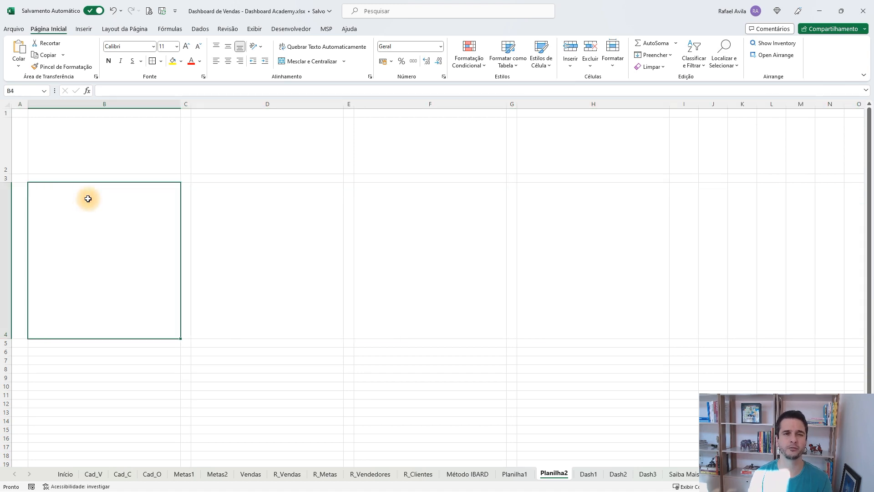
# Increase the height of row 6 to form a third band of content blocks across columns B, D, F and H.
pyautogui.click(7, 353)
pyautogui.moveTo(7, 355); pyautogui.dragTo(7, 356)
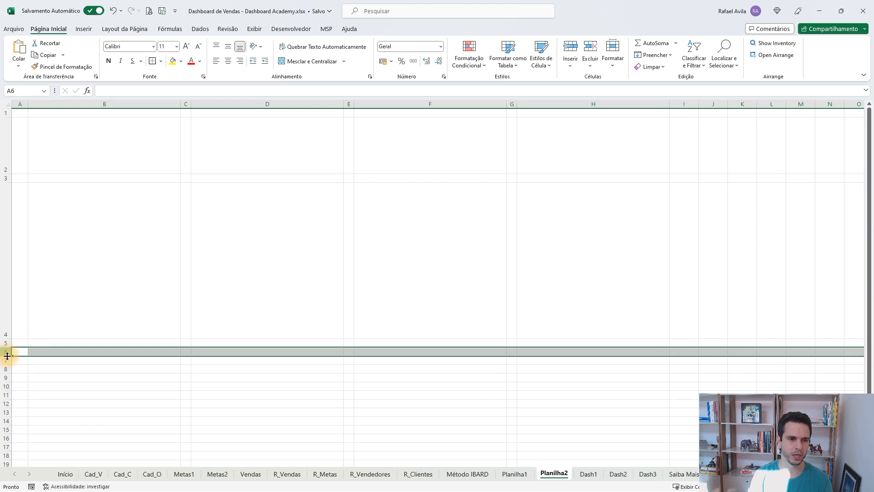
pyautogui.moveTo(7, 352); pyautogui.dragTo(11, 442)
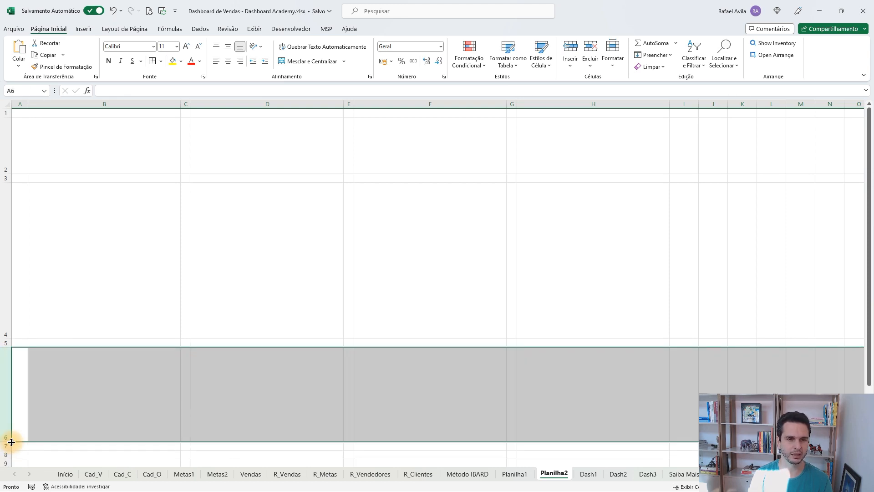
pyautogui.click(111, 424)
pyautogui.click(315, 396)
pyautogui.click(462, 387)
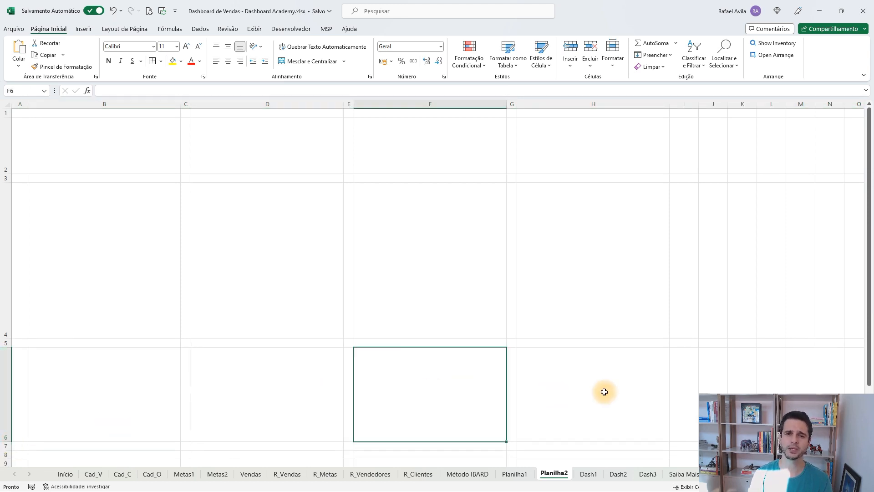
pyautogui.click(612, 390)
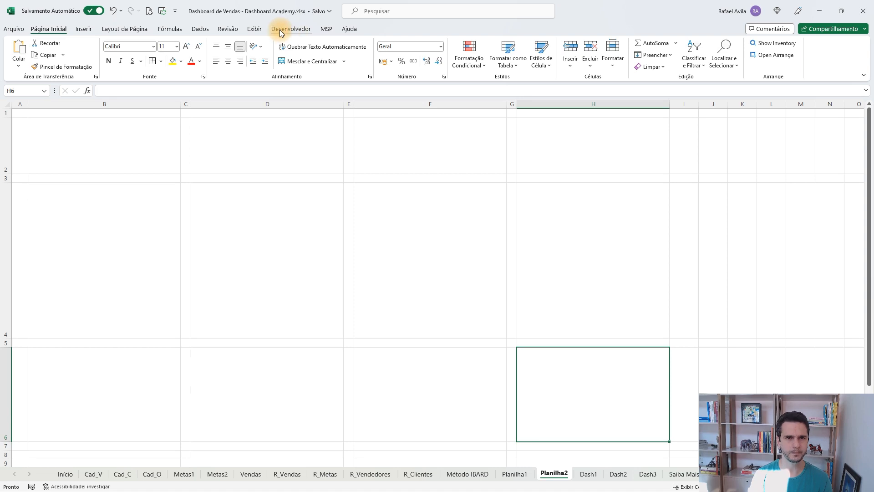
# Hide the gridlines on Planilha2.
pyautogui.click(251, 30)
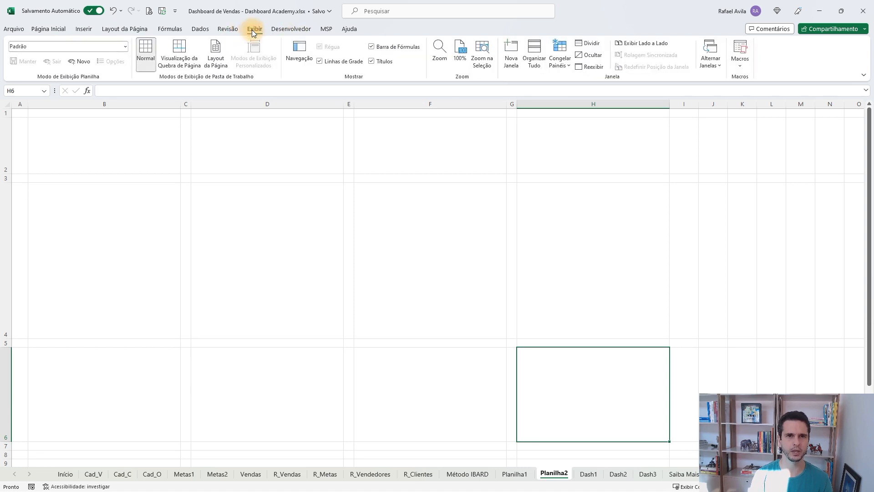
pyautogui.click(333, 62)
pyautogui.click(144, 134)
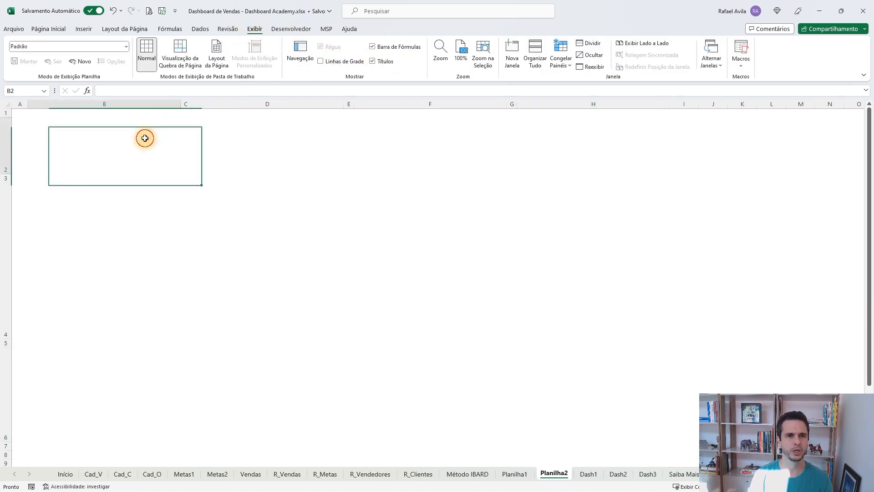
# Apply borders to the twelve layout blocks in rows 2, 4 and 6 across columns B, D, F and H.
pyautogui.keyDown('ctrl'); pyautogui.click(214, 142); pyautogui.keyUp('ctrl')
pyautogui.keyDown('ctrl'); pyautogui.click(419, 132); pyautogui.keyUp('ctrl')
pyautogui.keyDown('ctrl'); pyautogui.click(551, 143); pyautogui.keyUp('ctrl')
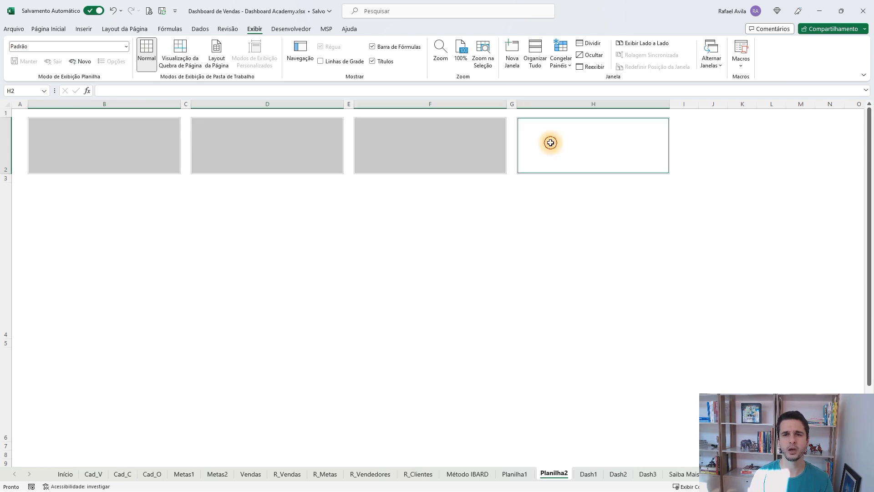
pyautogui.keyDown('ctrl'); pyautogui.click(135, 216); pyautogui.keyUp('ctrl')
pyautogui.keyDown('ctrl'); pyautogui.click(236, 224); pyautogui.keyUp('ctrl')
pyautogui.keyDown('ctrl'); pyautogui.click(455, 222); pyautogui.keyUp('ctrl')
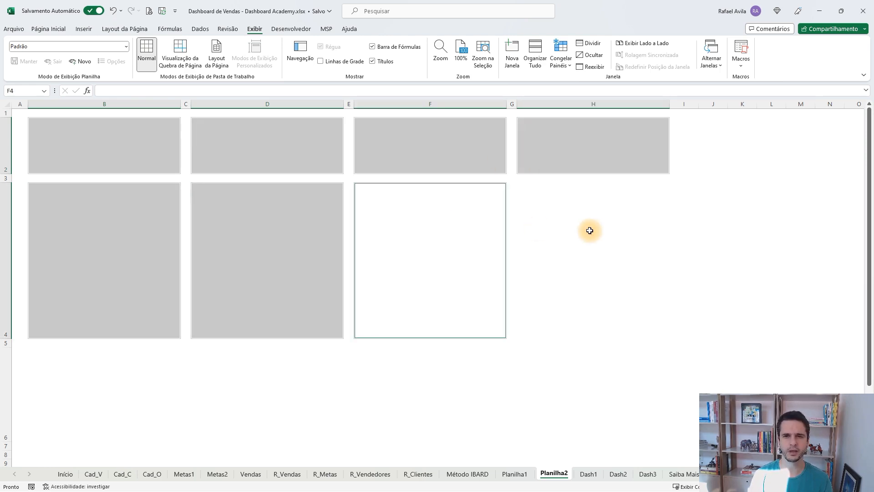
pyautogui.keyDown('ctrl'); pyautogui.click(595, 230); pyautogui.keyUp('ctrl')
pyautogui.keyDown('ctrl'); pyautogui.click(105, 402); pyautogui.keyUp('ctrl')
pyautogui.keyDown('ctrl'); pyautogui.click(263, 395); pyautogui.keyUp('ctrl')
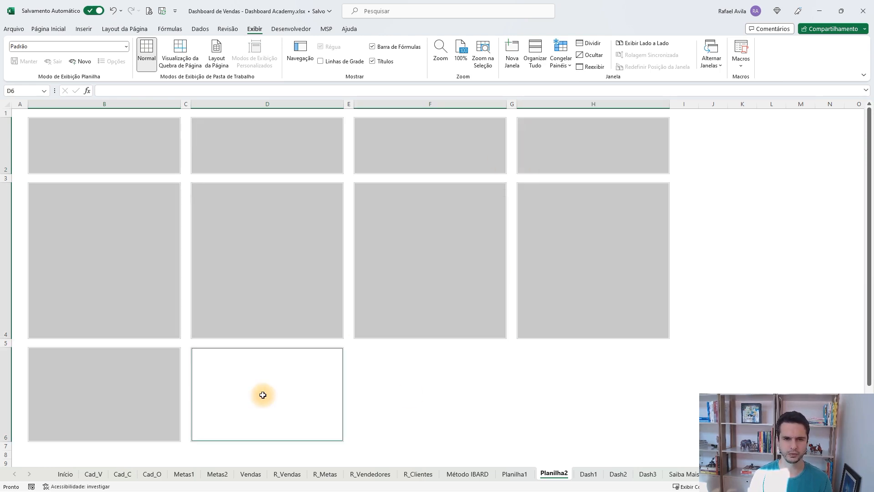
pyautogui.keyDown('ctrl'); pyautogui.click(421, 394); pyautogui.keyUp('ctrl')
pyautogui.keyDown('ctrl'); pyautogui.click(634, 382); pyautogui.keyUp('ctrl')
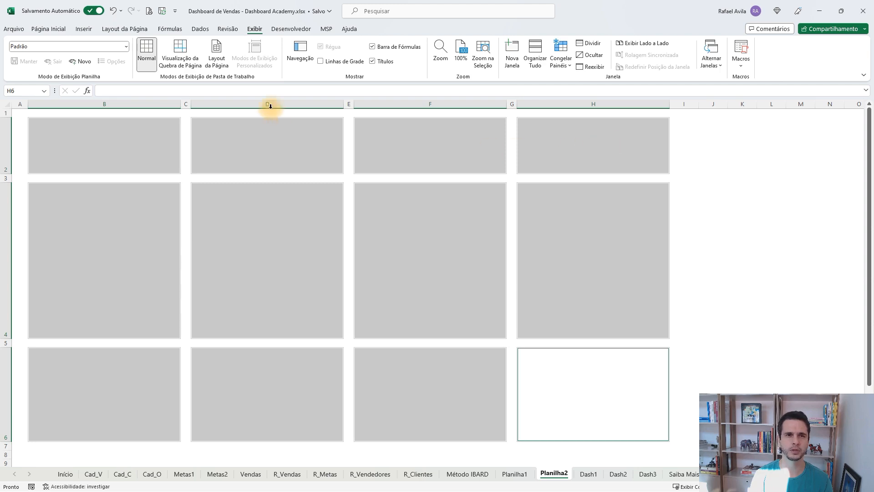
pyautogui.click(65, 30)
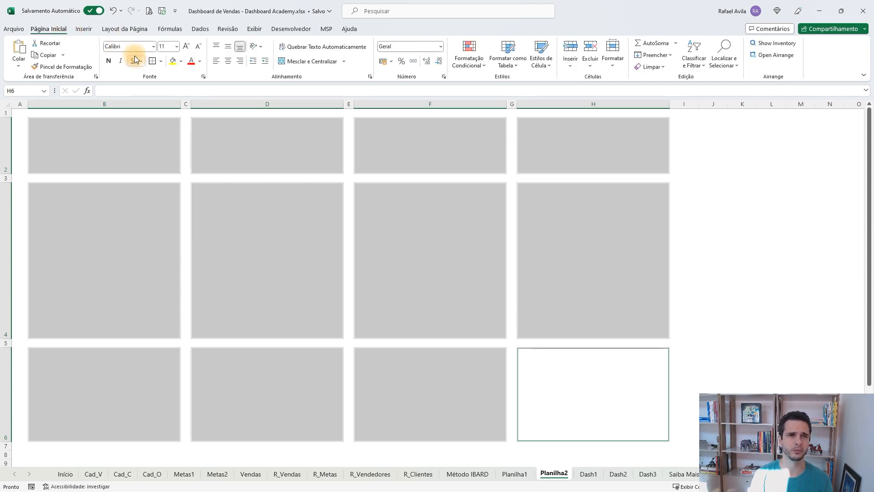
pyautogui.click(152, 61)
pyautogui.click(402, 206)
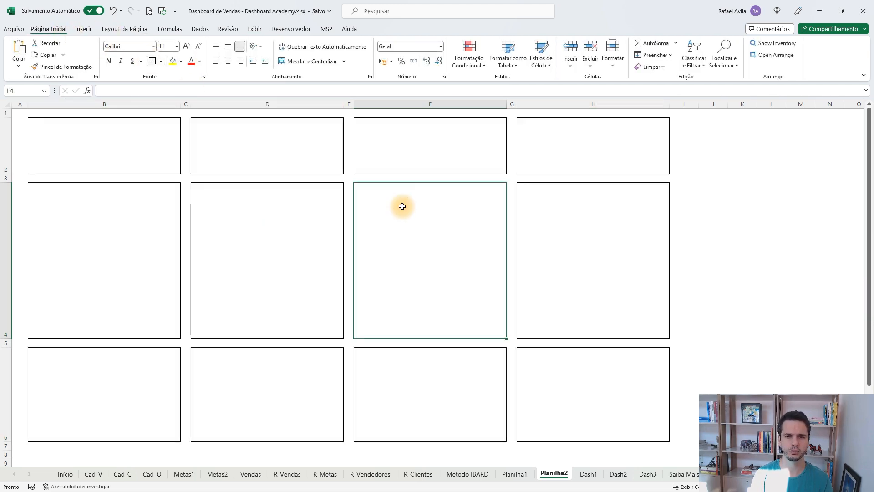
# Compare the Planilha1 draft with the Dash1 dashboard and review the Dashboard entry on the Método IBARD sheet.
pyautogui.click(514, 474)
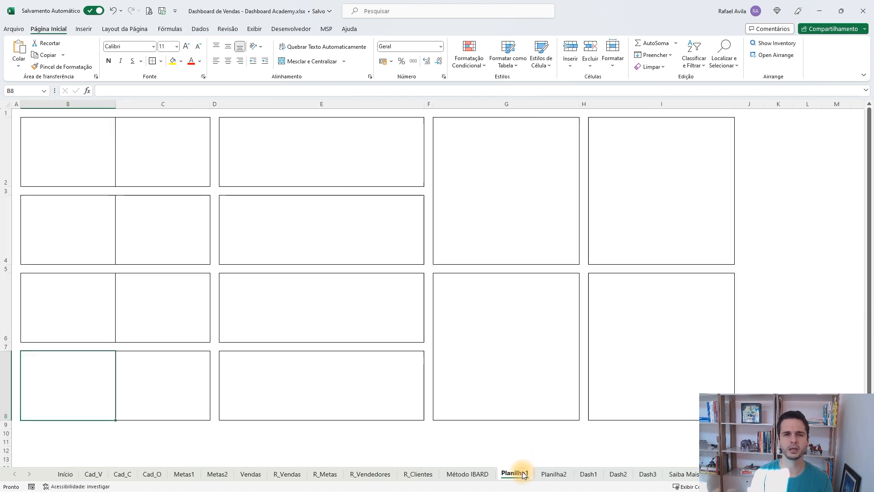
pyautogui.click(579, 474)
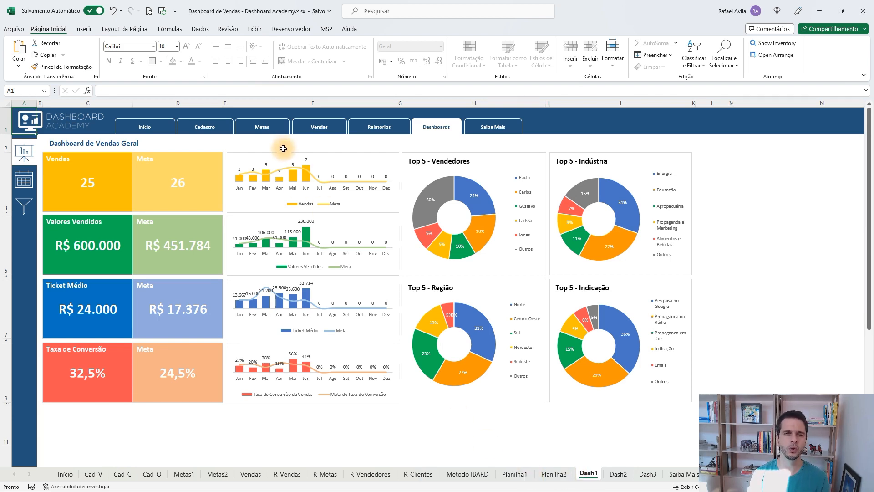
pyautogui.click(513, 473)
pyautogui.click(489, 475)
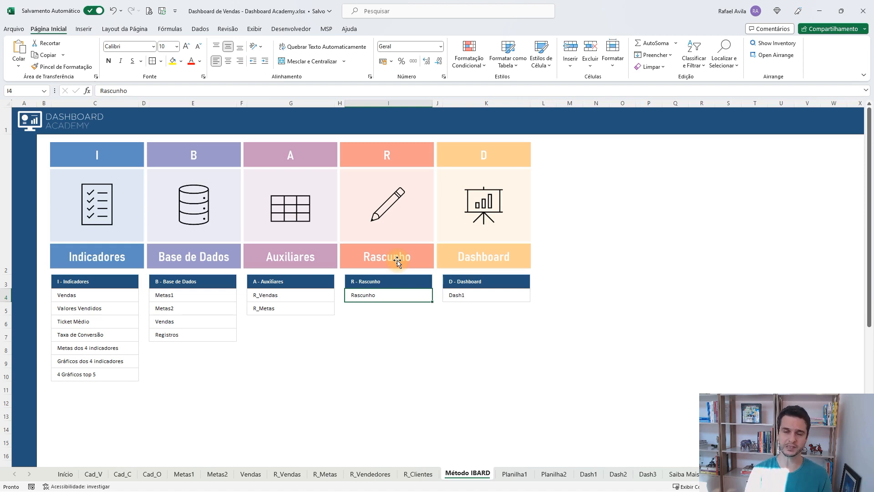
pyautogui.click(520, 294)
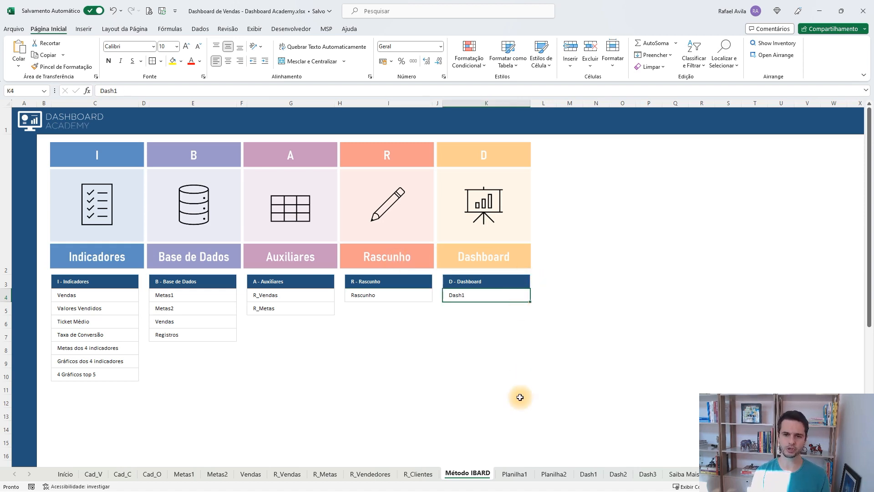
# Unprotect the Dash1 sheet and inspect the formulas behind the Vendas card and its Meta card.
pyautogui.click(587, 473)
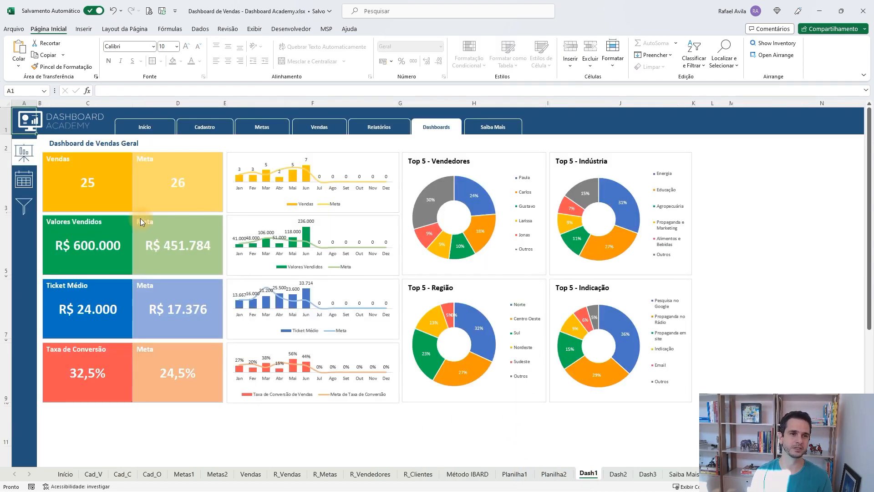
pyautogui.click(226, 29)
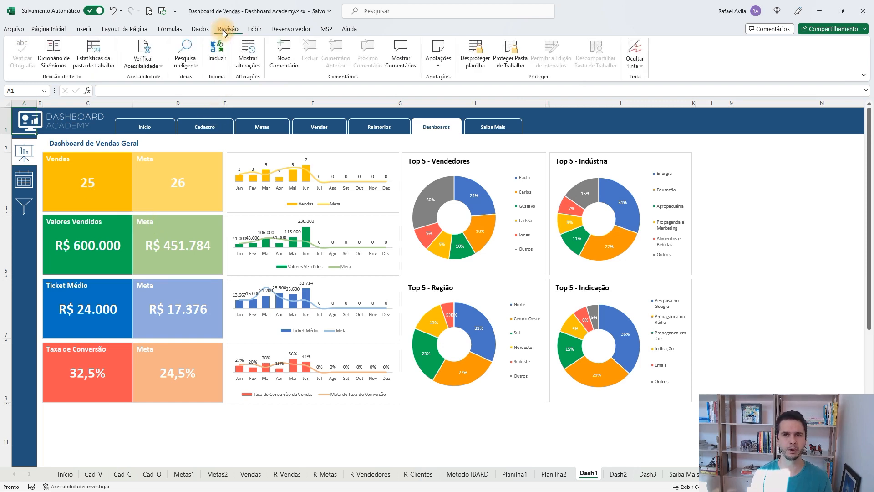
pyautogui.click(92, 174)
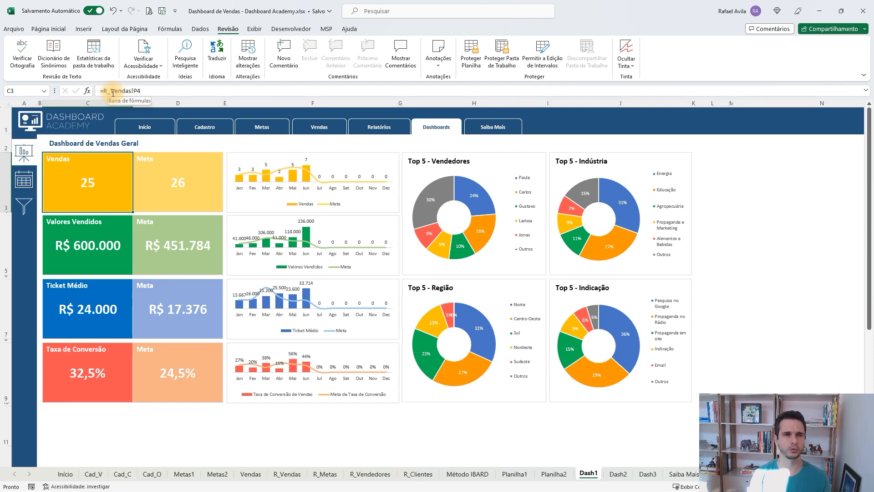
pyautogui.click(197, 176)
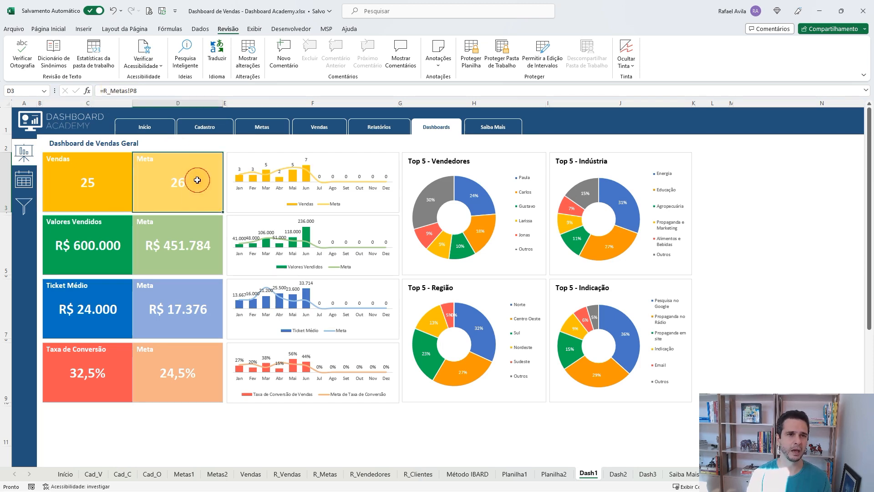
# Examine the source ranges of the Vendas series in the monthly Vendas and Meta chart, then return to the Método IBARD sheet.
pyautogui.rightClick(339, 188)
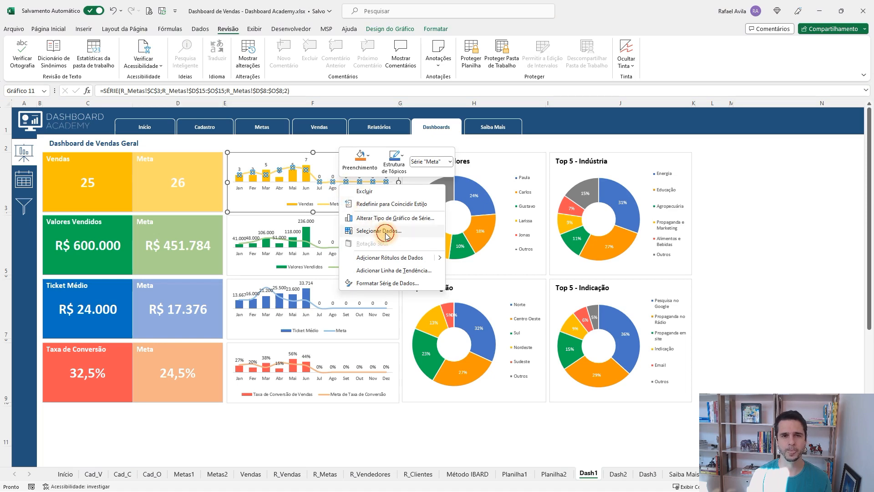
pyautogui.click(378, 230)
pyautogui.click(323, 218)
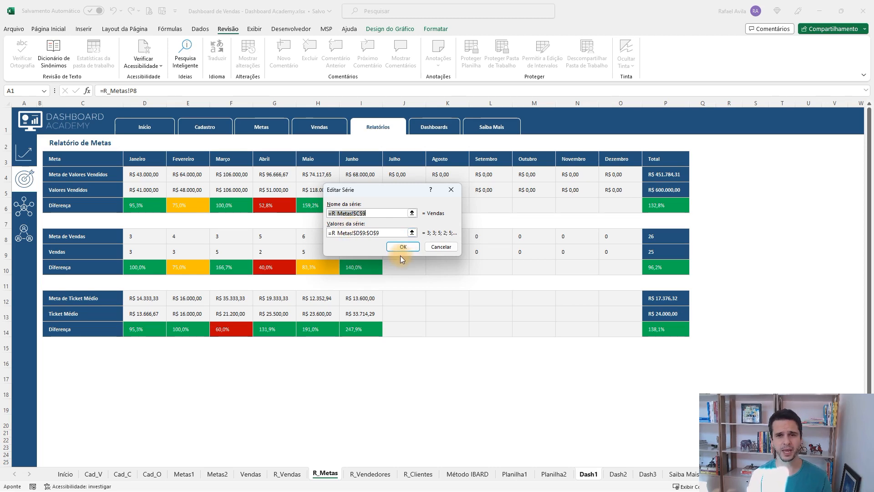
pyautogui.click(441, 247)
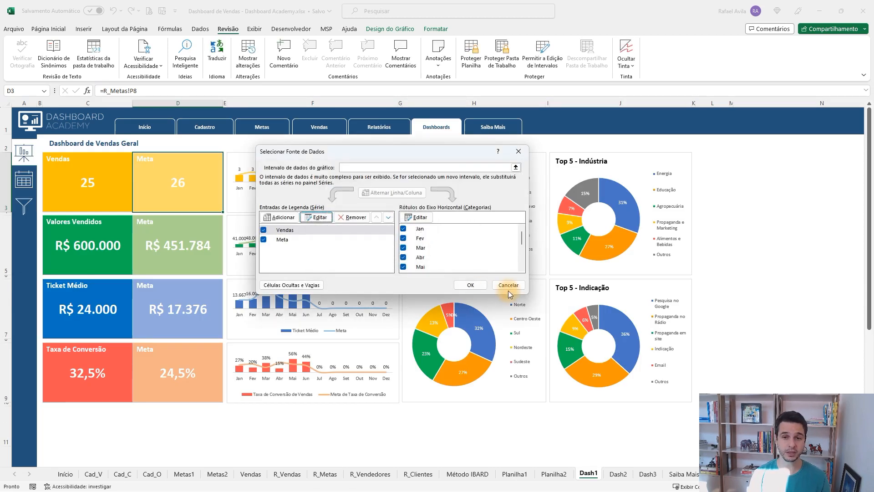
pyautogui.click(508, 286)
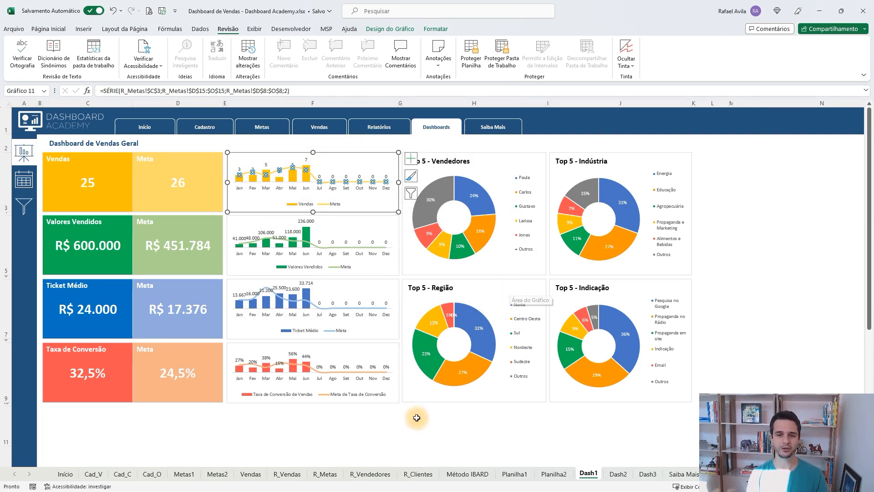
pyautogui.click(482, 476)
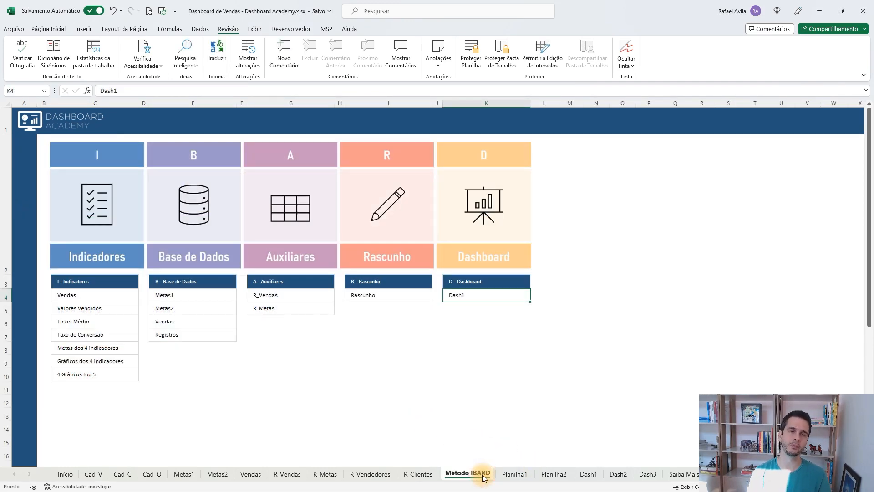